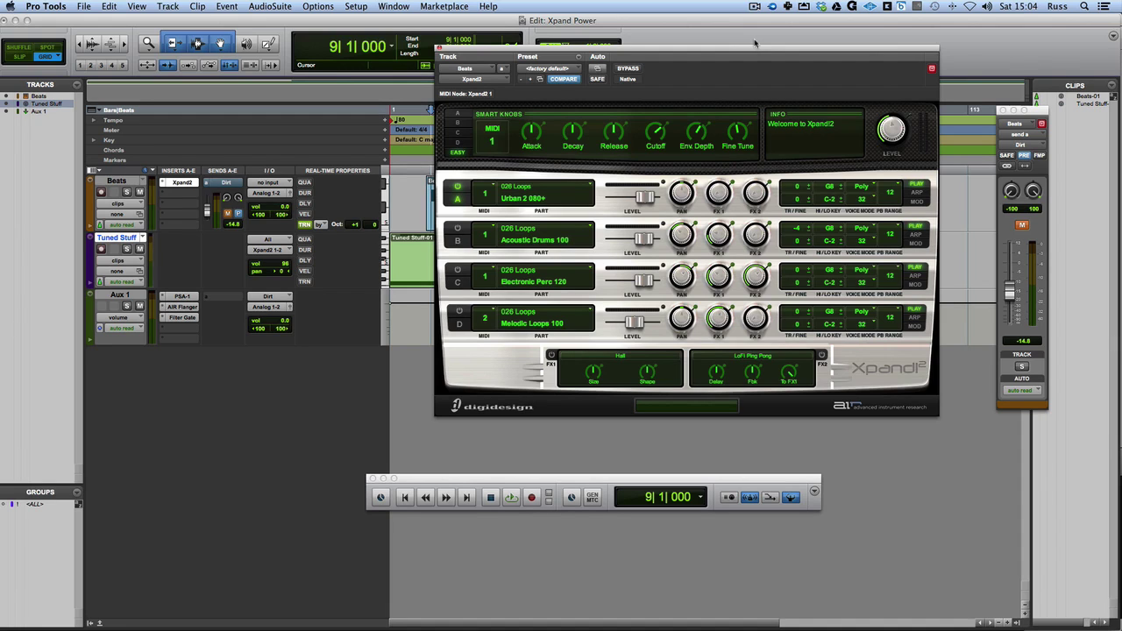
Show part A's arpeggiator settings and switch it on in Loop Shuffle at rate 16.
{"action": "left_click", "coordinate": [524, 200]}
{"action": "mouse_move", "coordinate": [535, 425]}
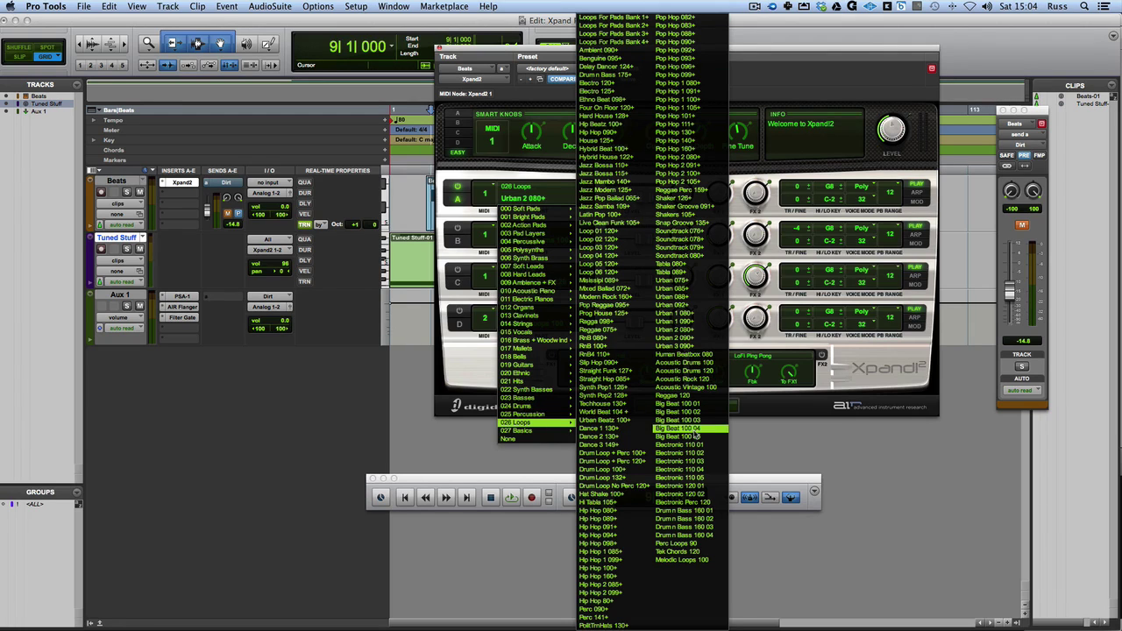
{"action": "left_click", "coordinate": [770, 101]}
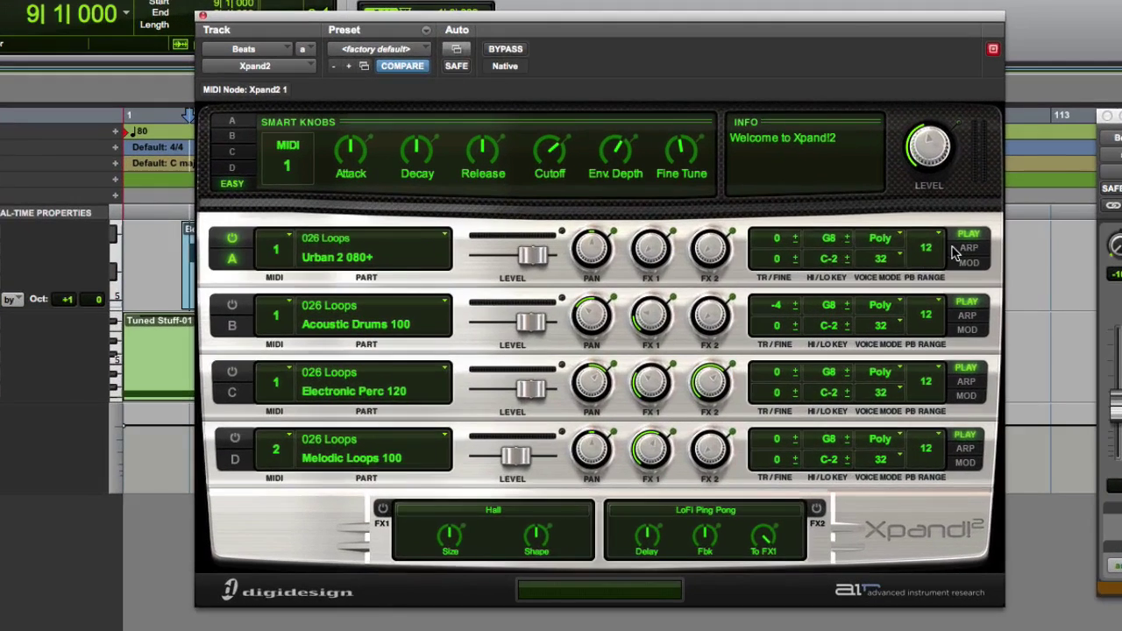
{"action": "left_click", "coordinate": [915, 192]}
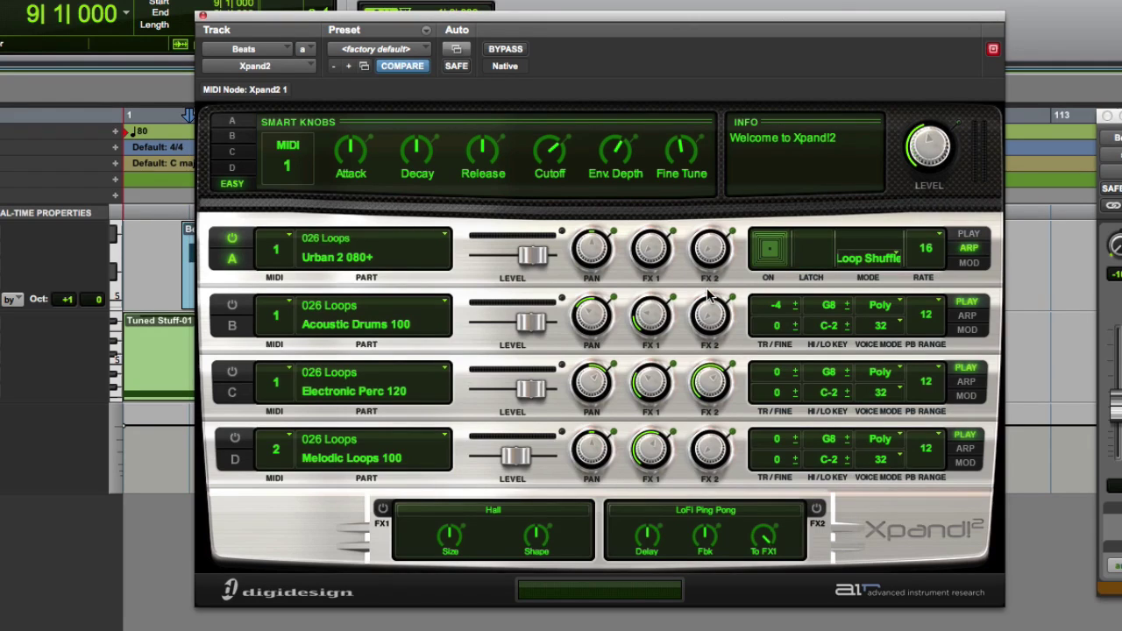
{"action": "left_click", "coordinate": [769, 262]}
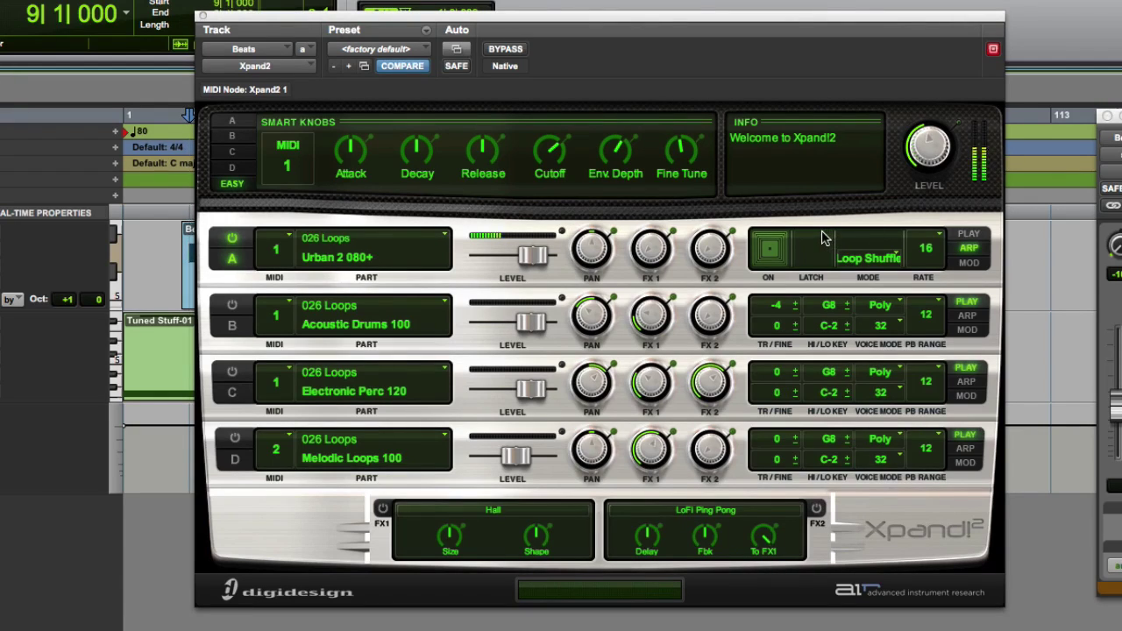
Toggle part A's arpeggiator off and on twice to compare, leaving it on.
{"action": "left_click", "coordinate": [767, 258]}
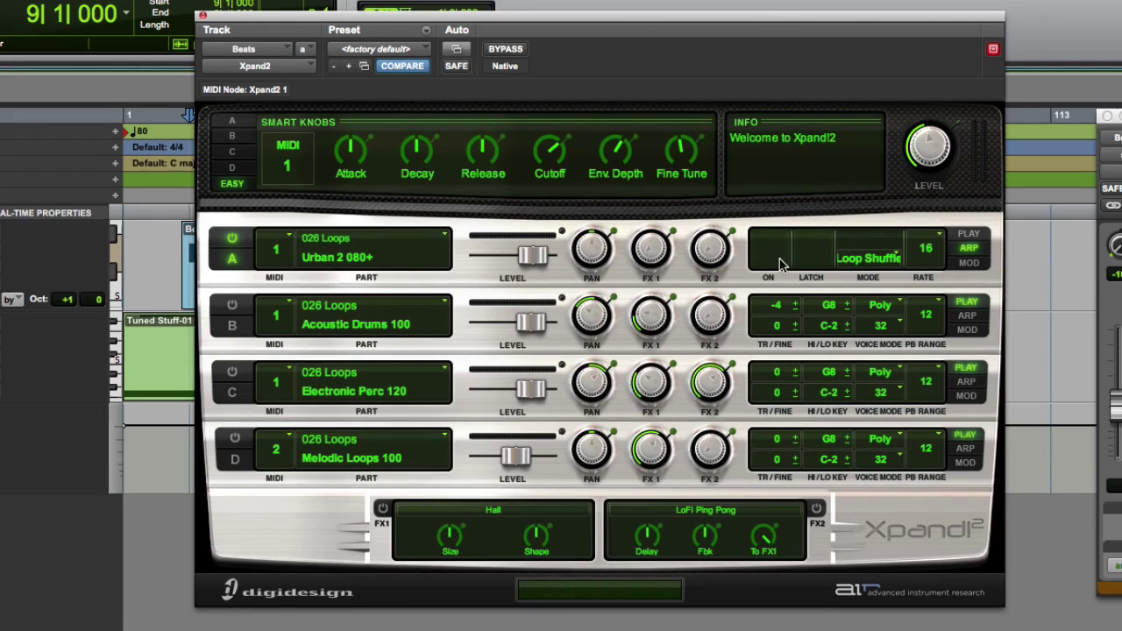
{"action": "left_click", "coordinate": [771, 251]}
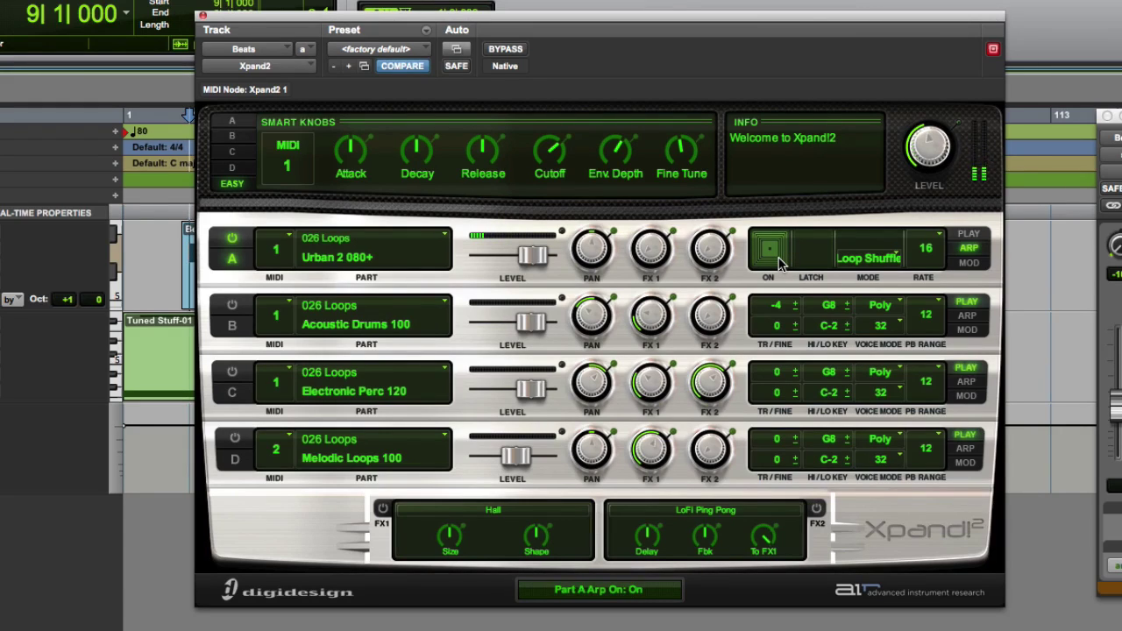
{"action": "left_click", "coordinate": [776, 260]}
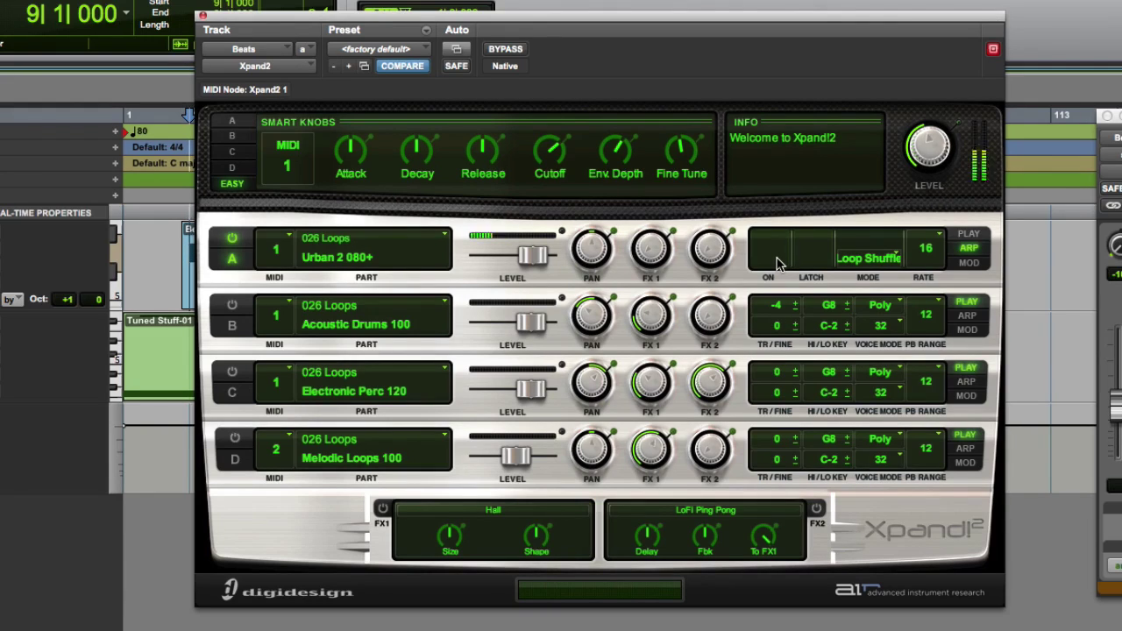
{"action": "left_click", "coordinate": [777, 263]}
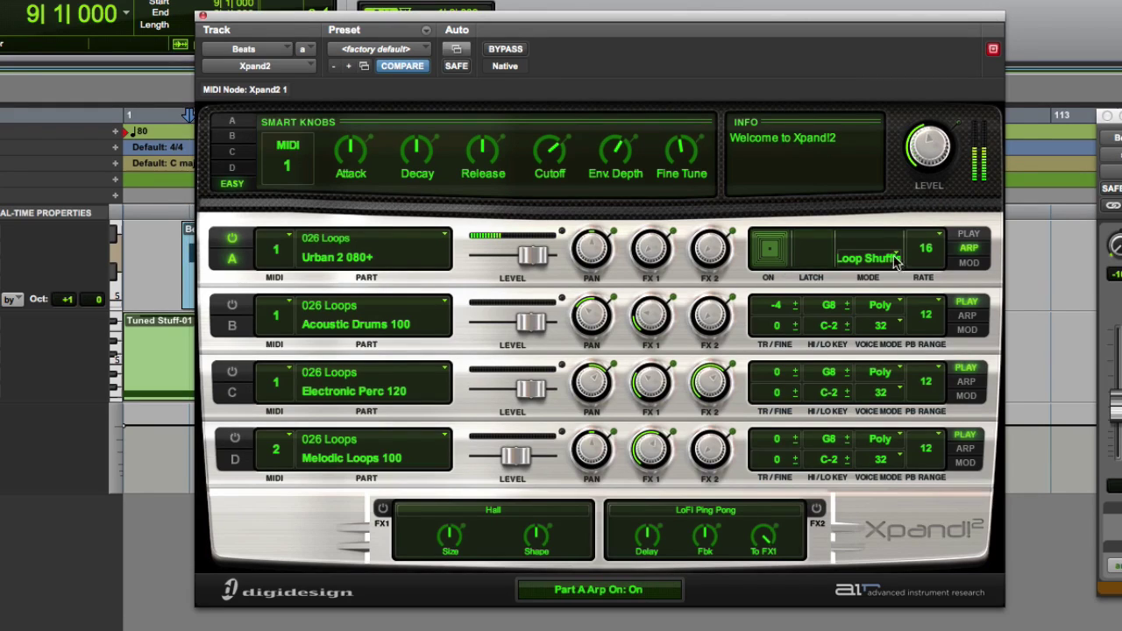
{"action": "left_click", "coordinate": [925, 249]}
{"action": "left_click", "coordinate": [915, 315]}
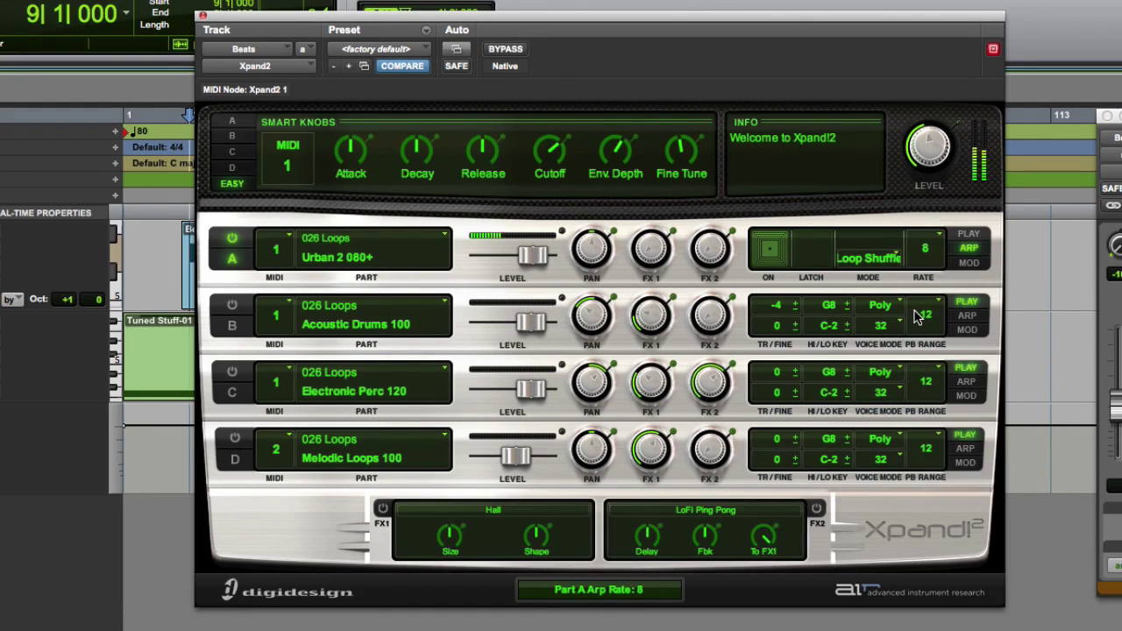
{"action": "left_click", "coordinate": [922, 256]}
{"action": "left_click", "coordinate": [922, 346]}
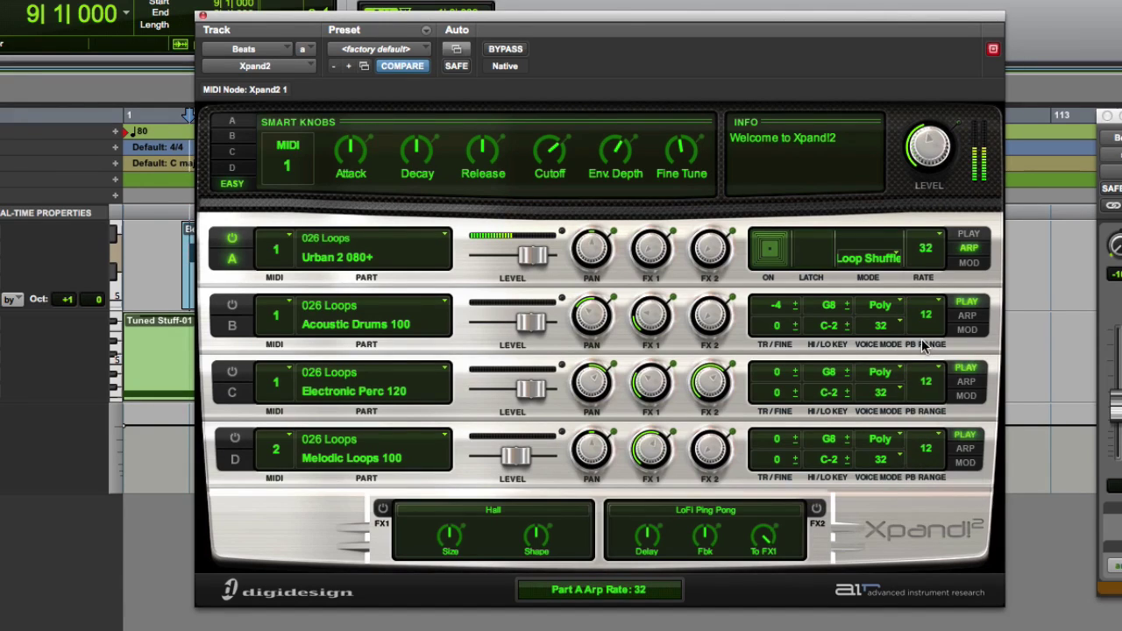
{"action": "left_click", "coordinate": [934, 253]}
{"action": "left_click", "coordinate": [930, 351]}
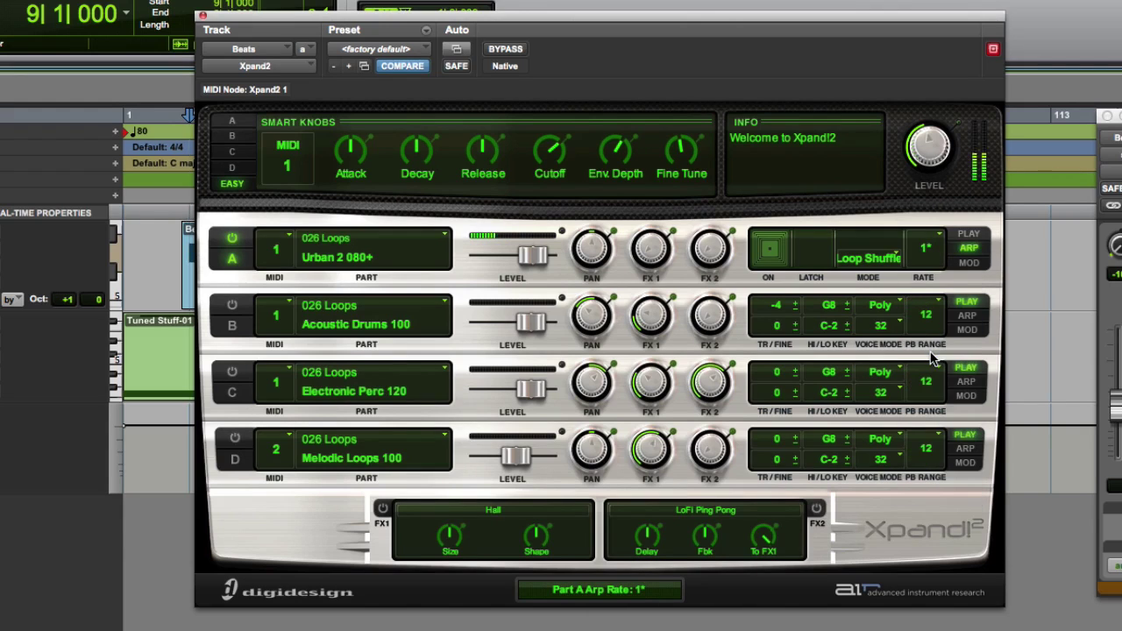
{"action": "left_click", "coordinate": [930, 249]}
{"action": "left_click", "coordinate": [934, 430]}
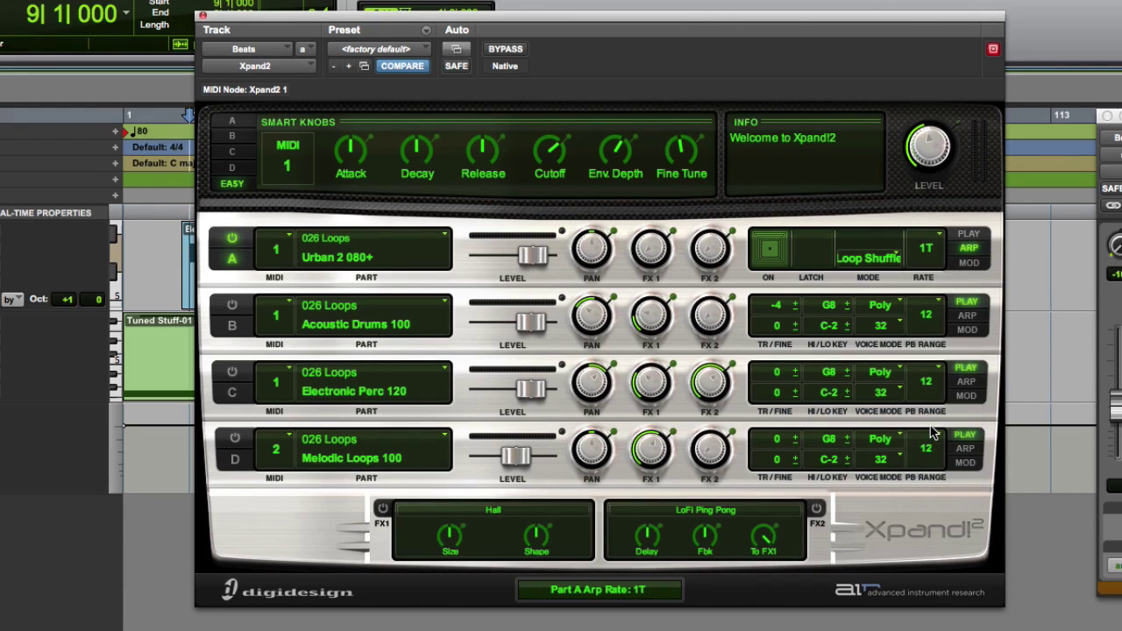
{"action": "left_click", "coordinate": [934, 253]}
{"action": "left_click", "coordinate": [936, 408]}
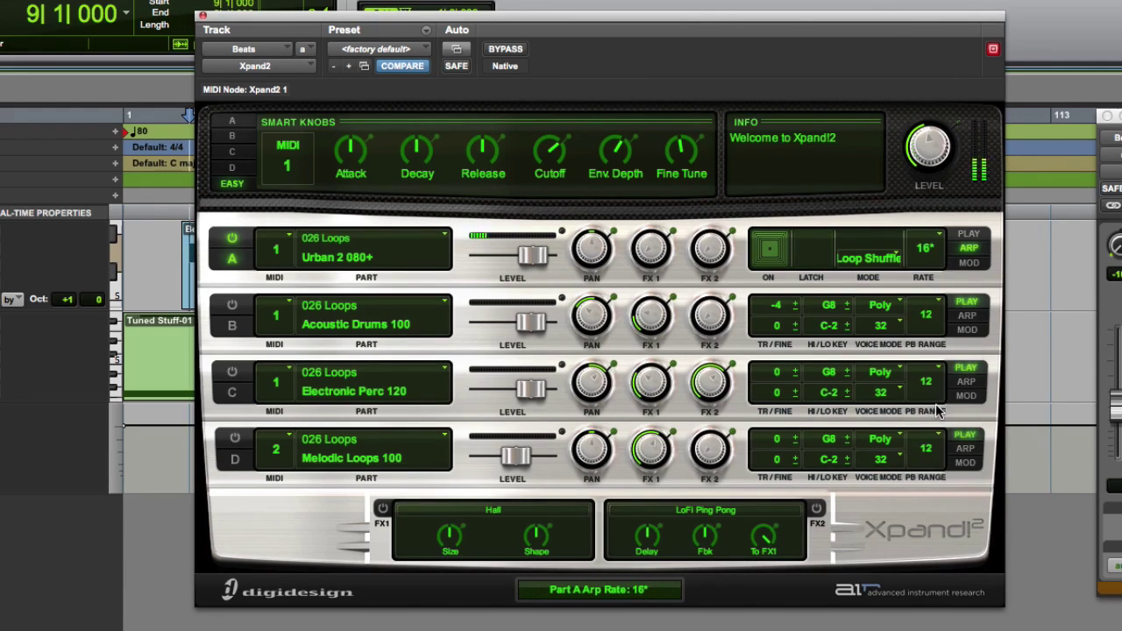
{"action": "left_click", "coordinate": [931, 254]}
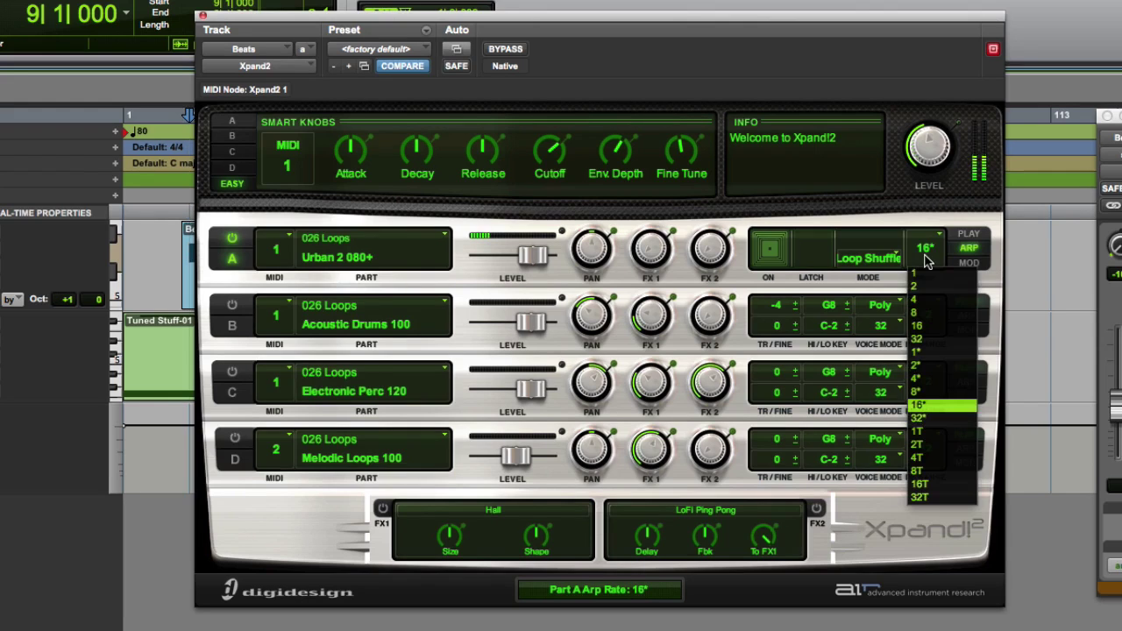
{"action": "left_click", "coordinate": [925, 325]}
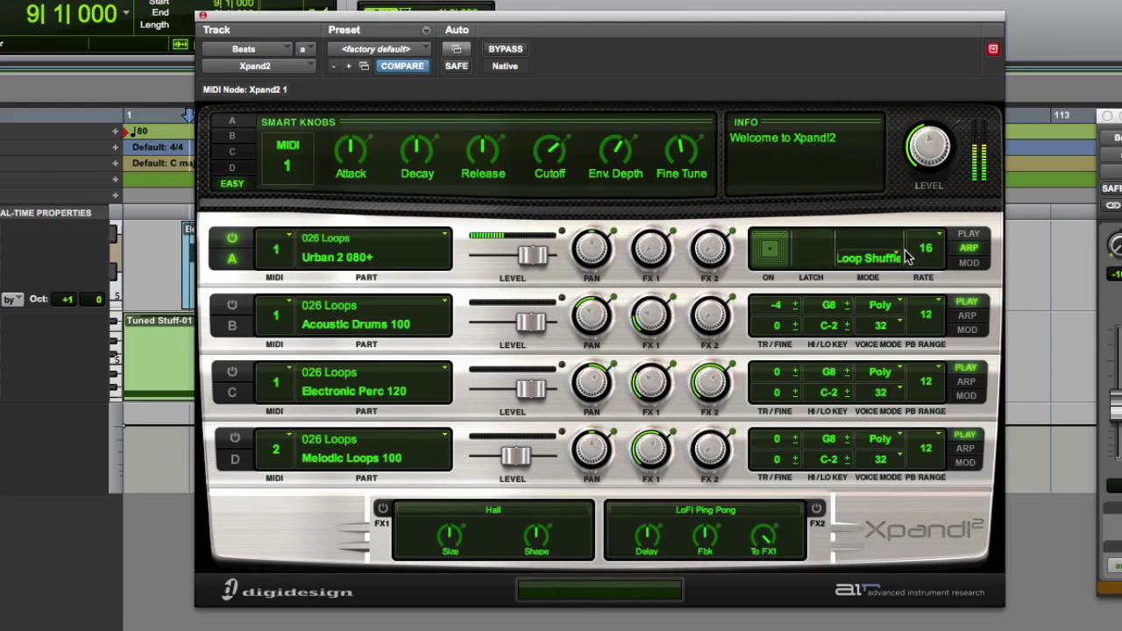
{"action": "left_click", "coordinate": [872, 259]}
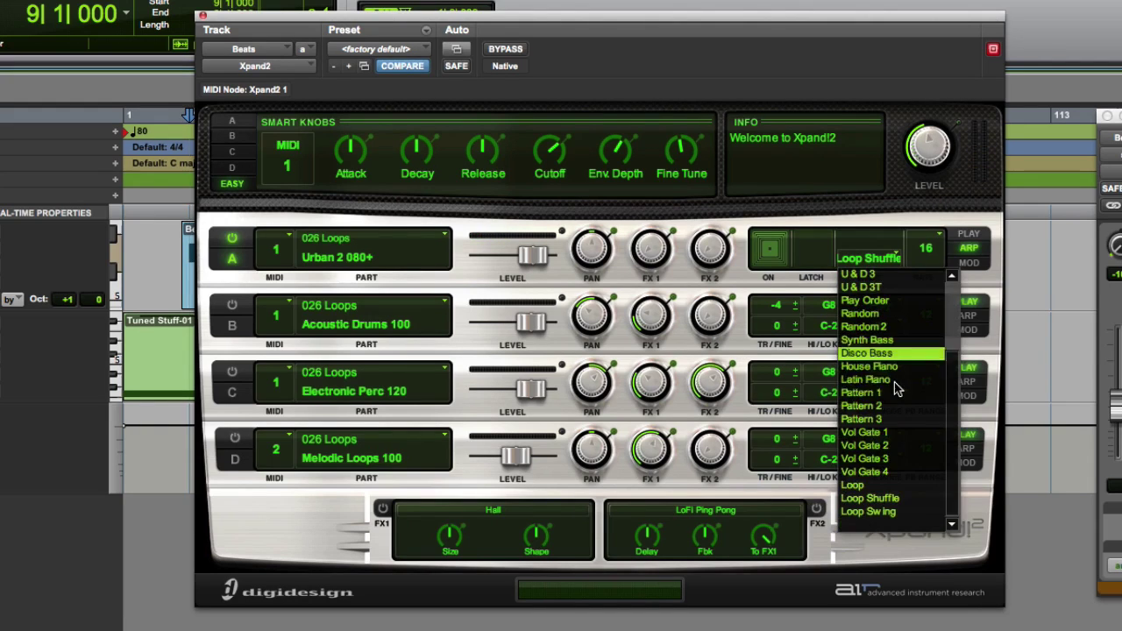
{"action": "left_click", "coordinate": [870, 485]}
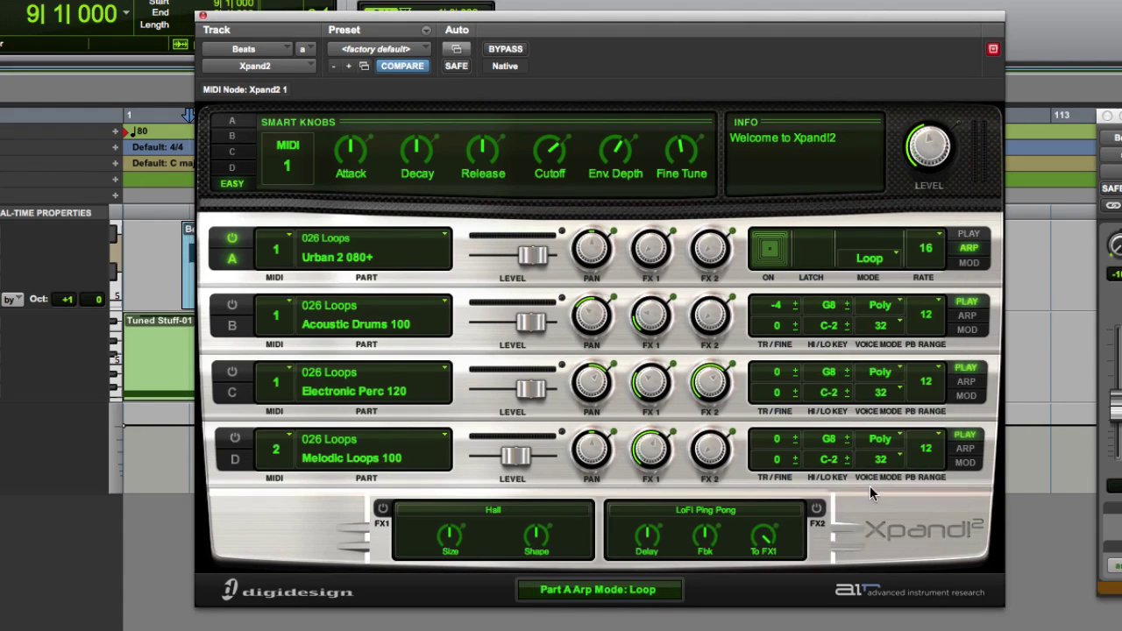
{"action": "left_click", "coordinate": [876, 258]}
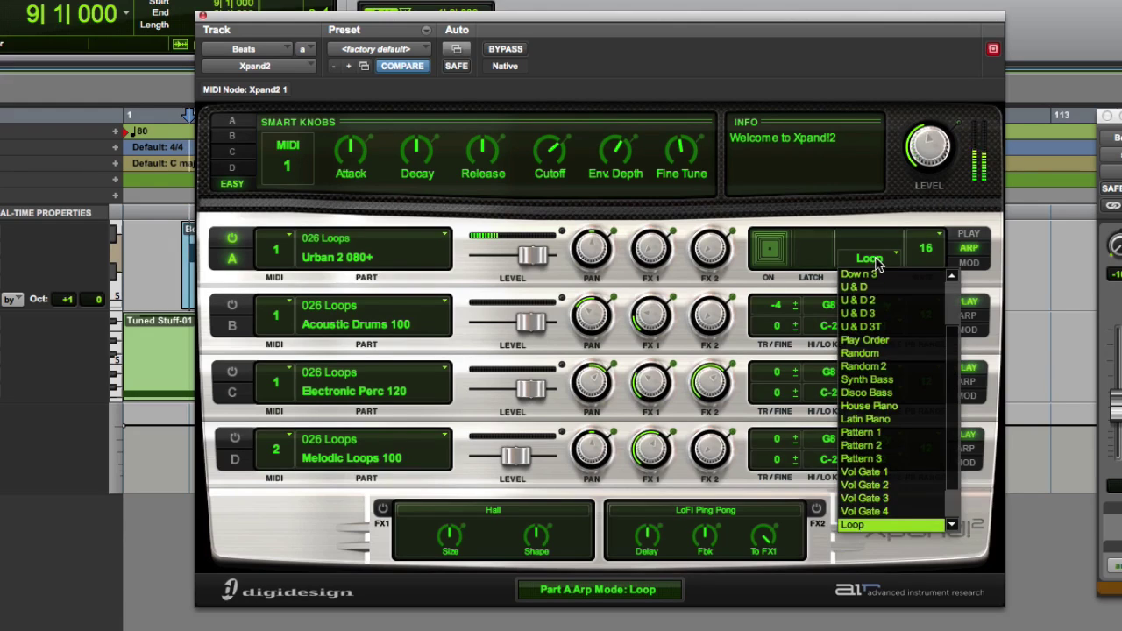
{"action": "scroll", "coordinate": [887, 351], "scroll_direction": "down", "scroll_amount": 2}
{"action": "left_click", "coordinate": [889, 498]}
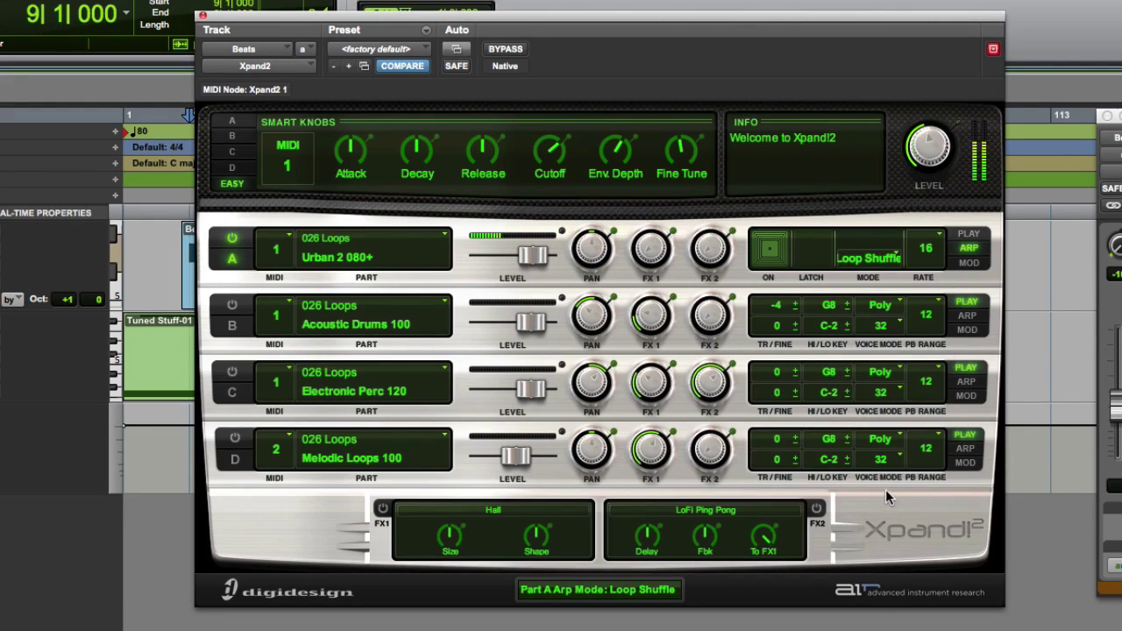
Turn on part B's Loop Shuffle arpeggiator at rate 16 and switch part C on.
{"action": "left_click", "coordinate": [962, 317]}
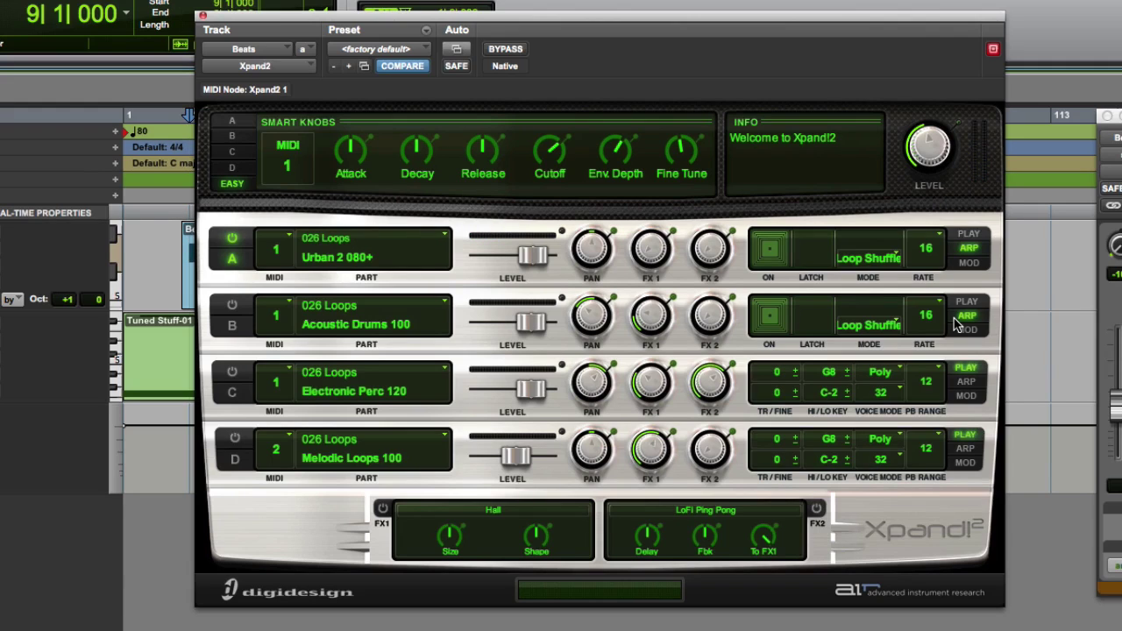
{"action": "mouse_move", "coordinate": [236, 308]}
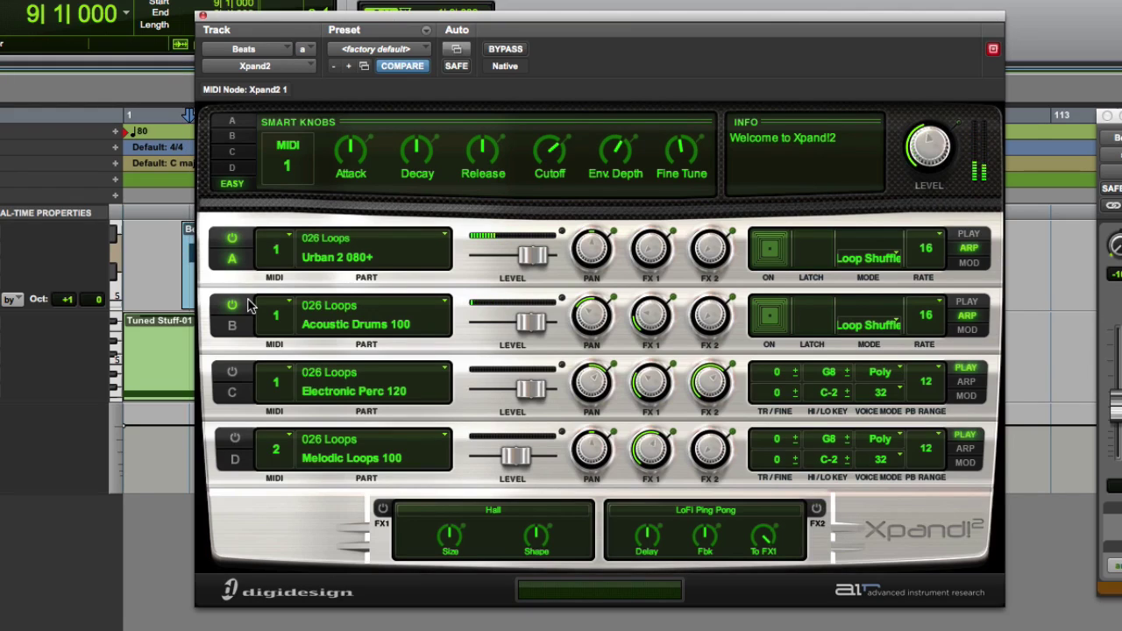
{"action": "left_click", "coordinate": [233, 373]}
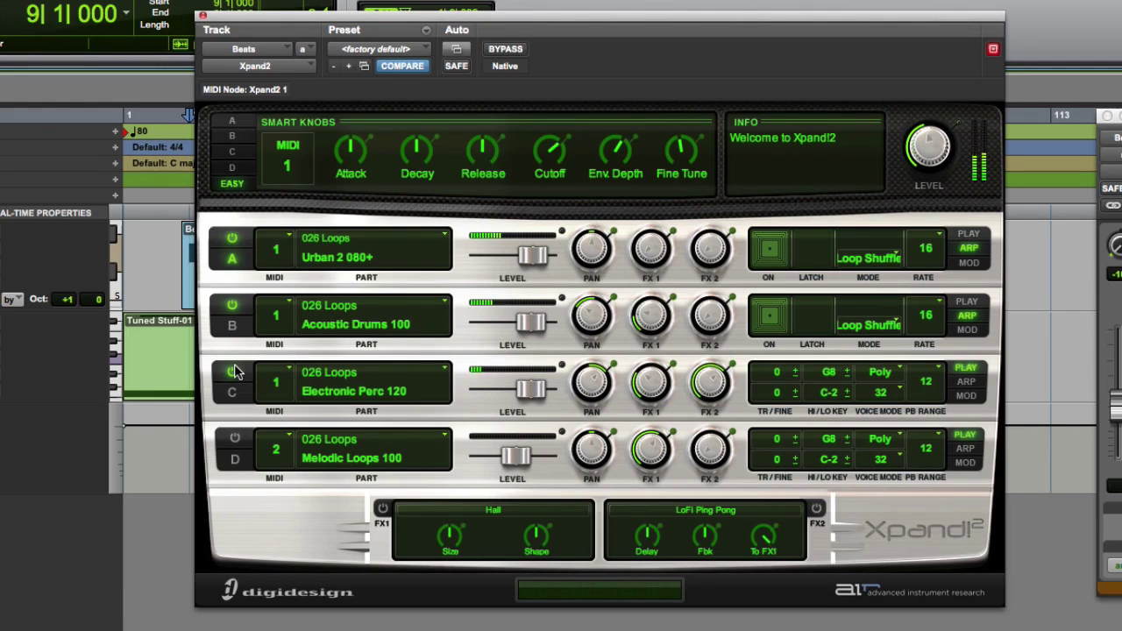
Point the smart knobs at part A and switch parts B and C off.
{"action": "left_click", "coordinate": [233, 122]}
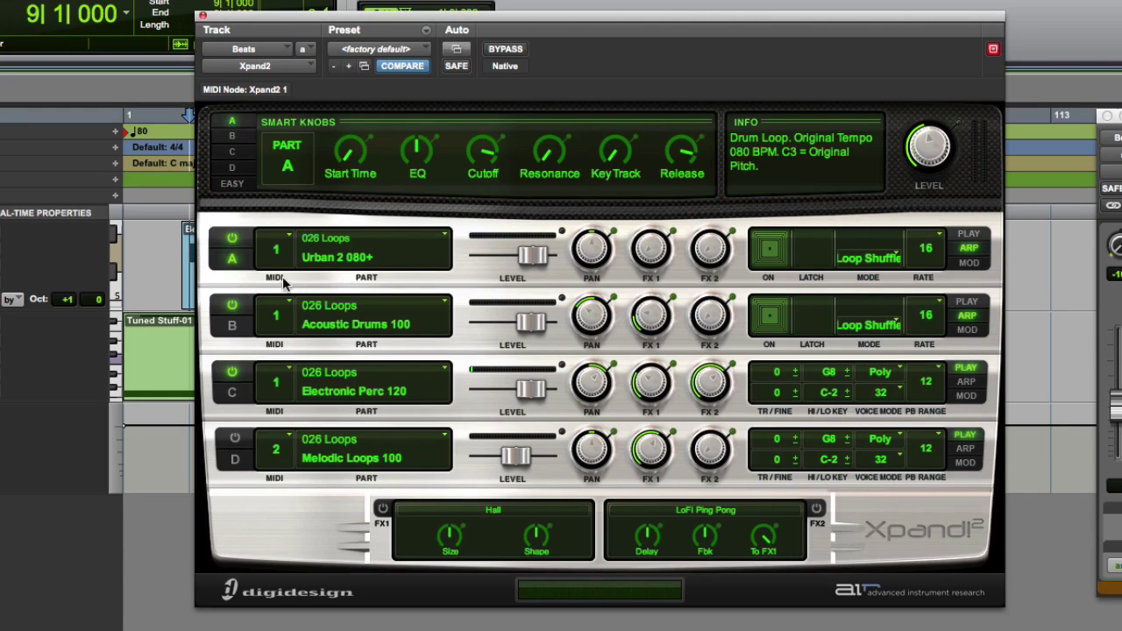
{"action": "left_click", "coordinate": [232, 305]}
{"action": "left_click", "coordinate": [234, 375]}
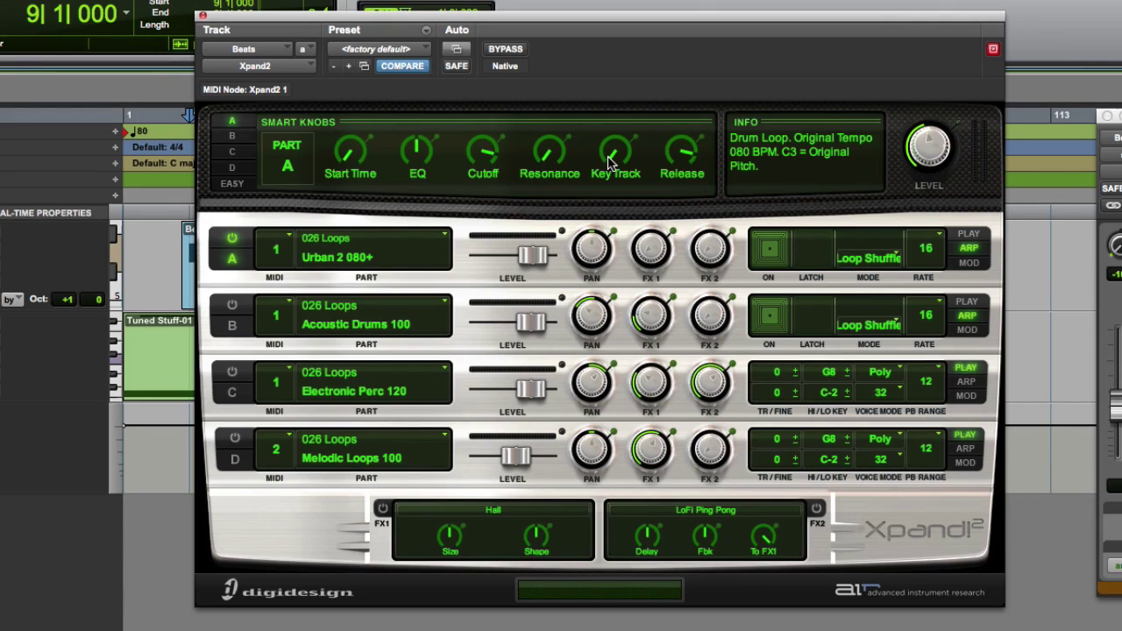
Set part A's Key Track to about 32% and raise its Cutoff to 88%.
{"action": "left_click_drag", "start_coordinate": [610, 162], "coordinate": [627, 188]}
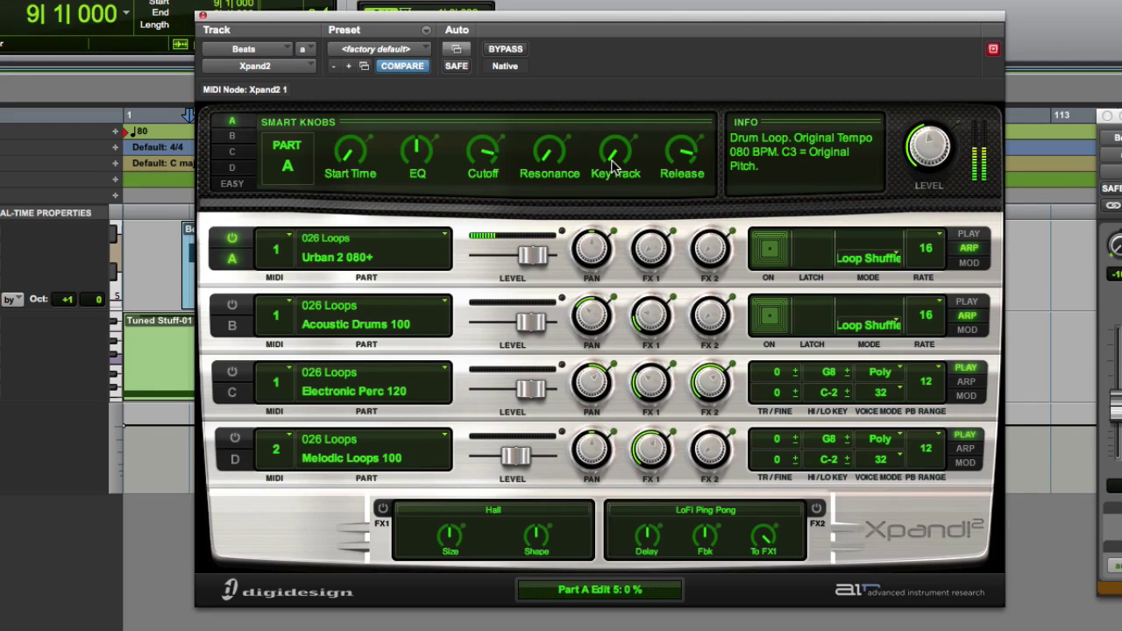
{"action": "left_click_drag", "start_coordinate": [611, 165], "coordinate": [616, 98]}
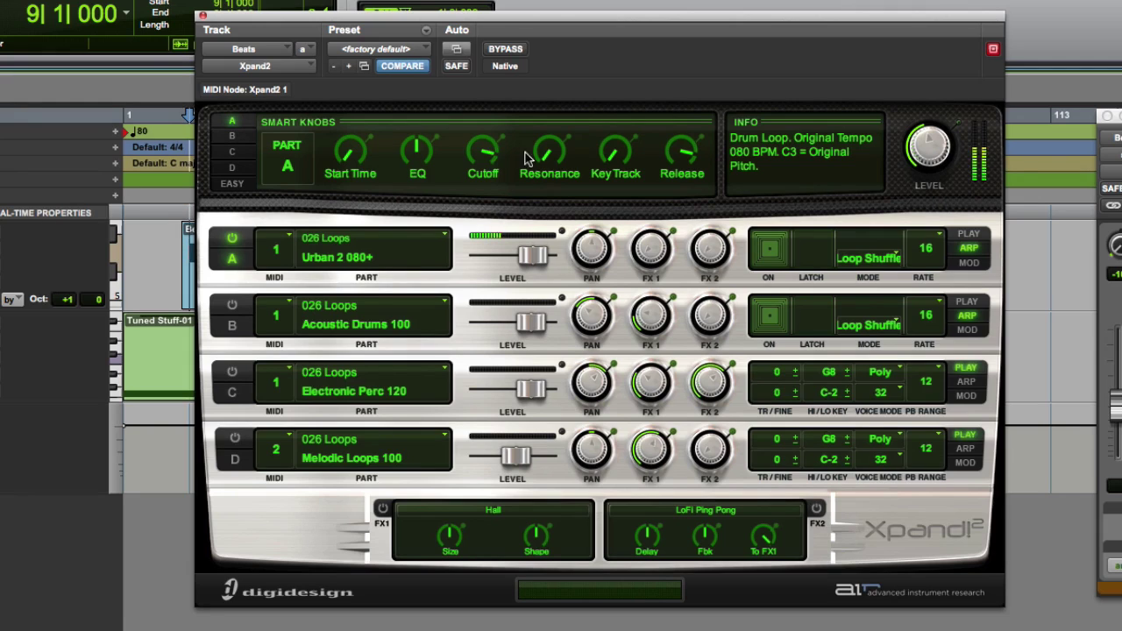
{"action": "mouse_move", "coordinate": [486, 158]}
{"action": "left_mouse_down"}
{"action": "mouse_move", "coordinate": [480, 219]}
{"action": "mouse_move", "coordinate": [480, 151]}
{"action": "left_mouse_up"}
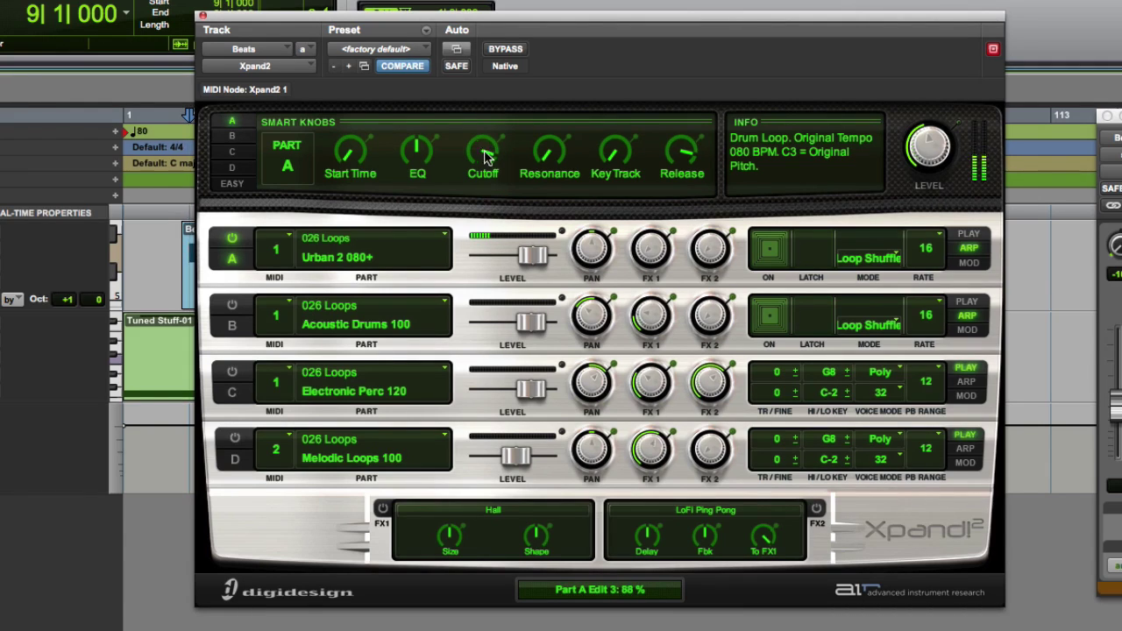
Switch parts B, C and D back on and mute the Tuned Stuff track.
{"action": "left_click", "coordinate": [233, 305]}
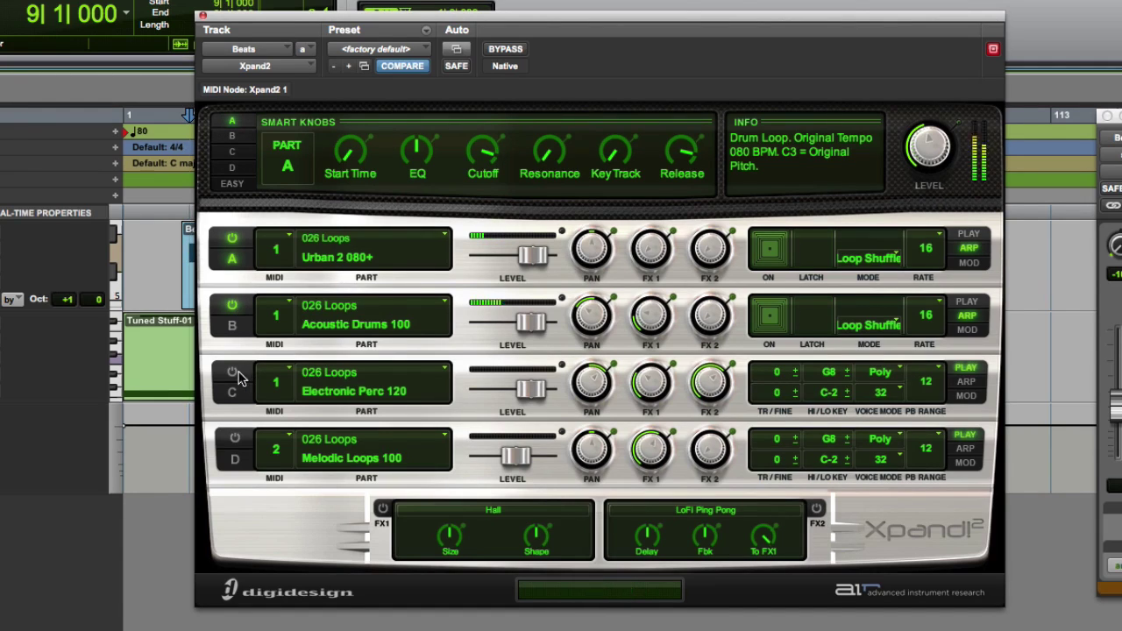
{"action": "left_click", "coordinate": [237, 374]}
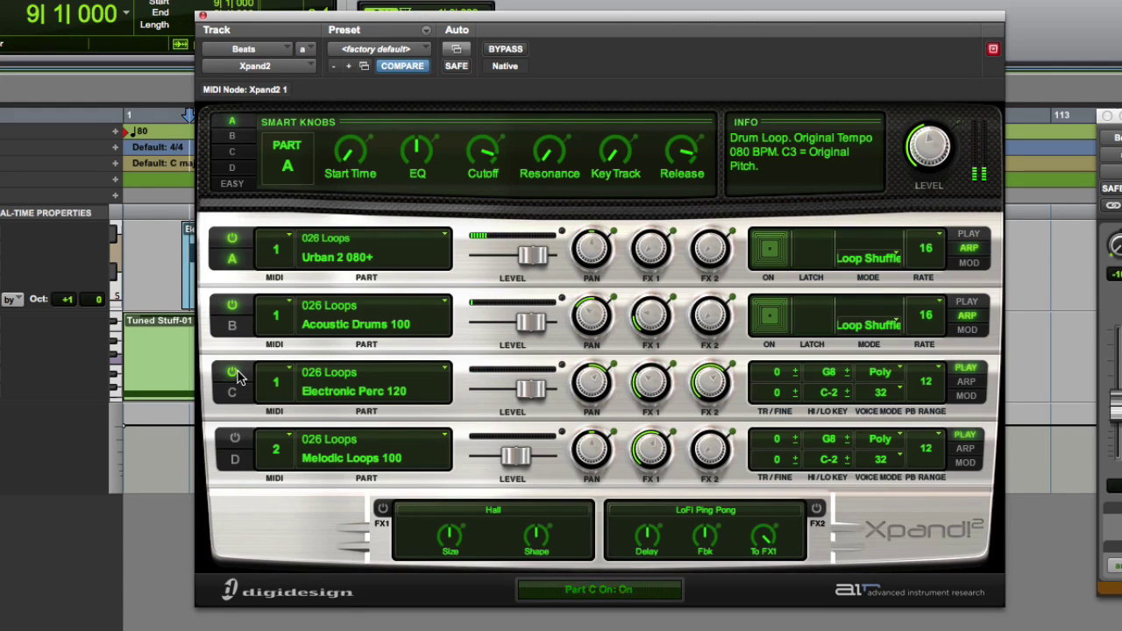
{"action": "left_click", "coordinate": [235, 439]}
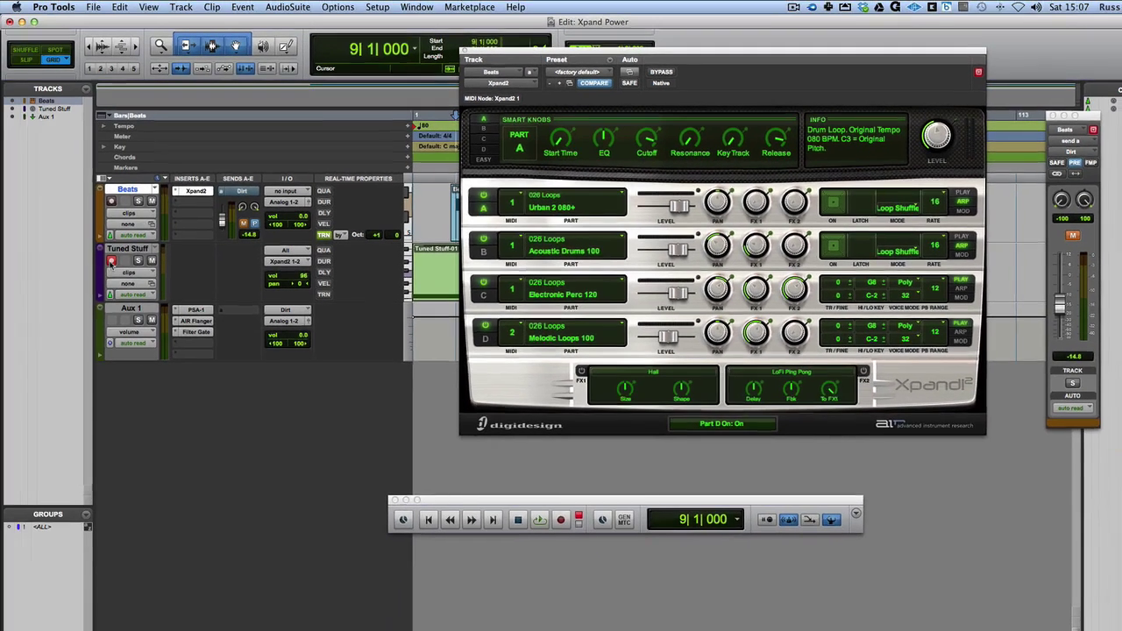
{"action": "left_click", "coordinate": [111, 262]}
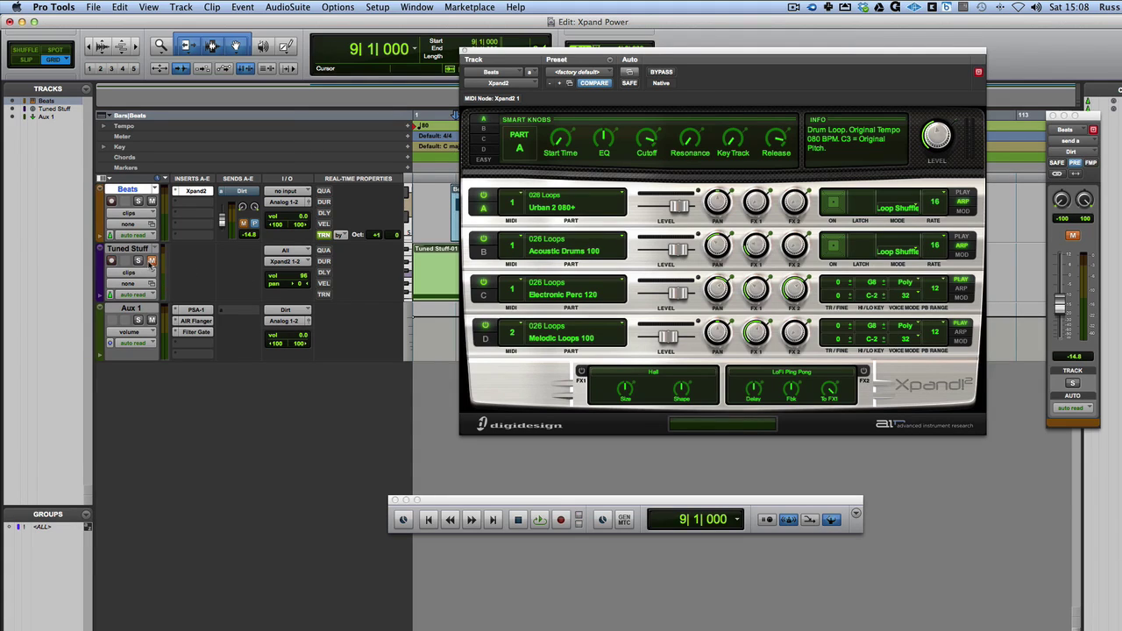
Play the groove and turn on the Hall and LoFi Ping Pong effects.
{"action": "key", "text": "space"}
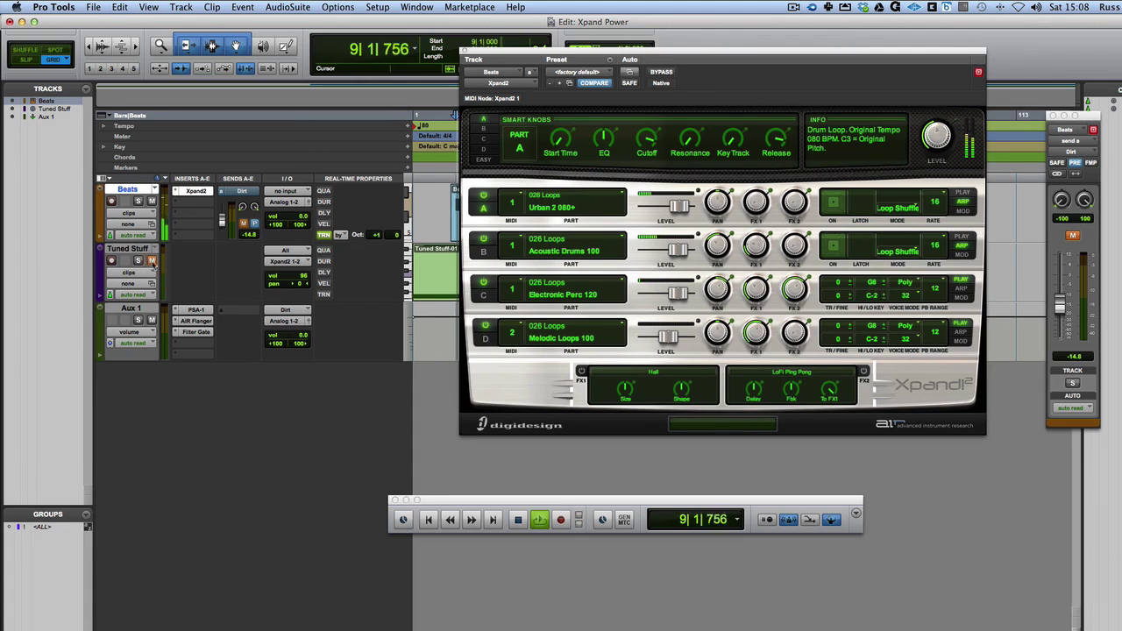
{"action": "left_click", "coordinate": [582, 371]}
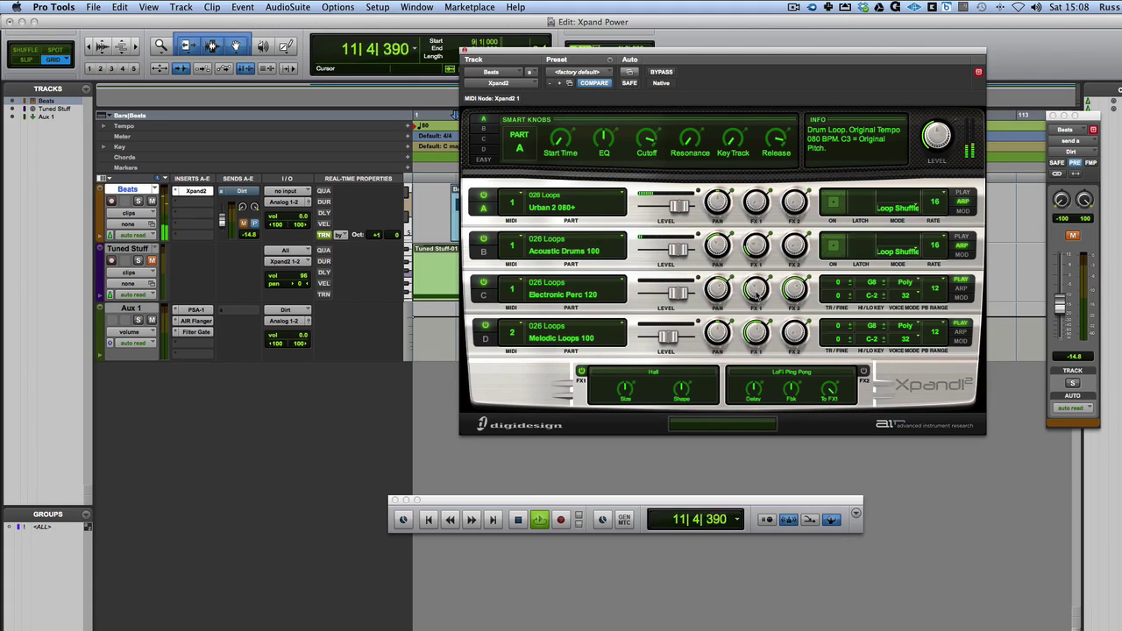
{"action": "left_click", "coordinate": [864, 370]}
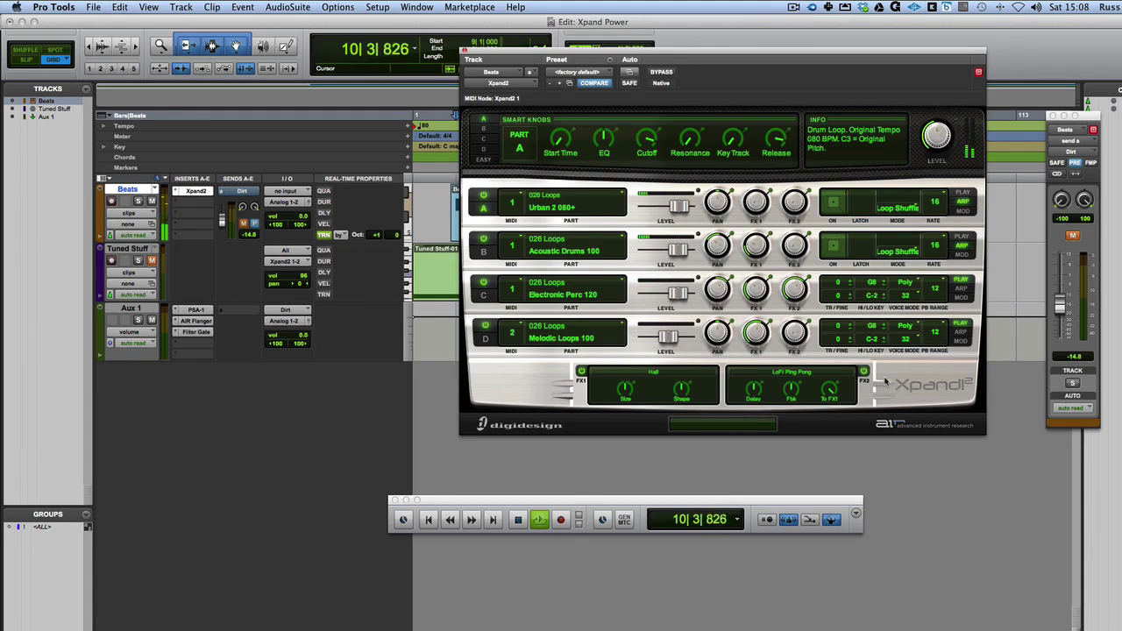
Set FX2-to-FX1 at 68%, lower part B's FX1 send to -17.7 dB, unmute Tuned Stuff.
{"action": "key", "text": "space"}
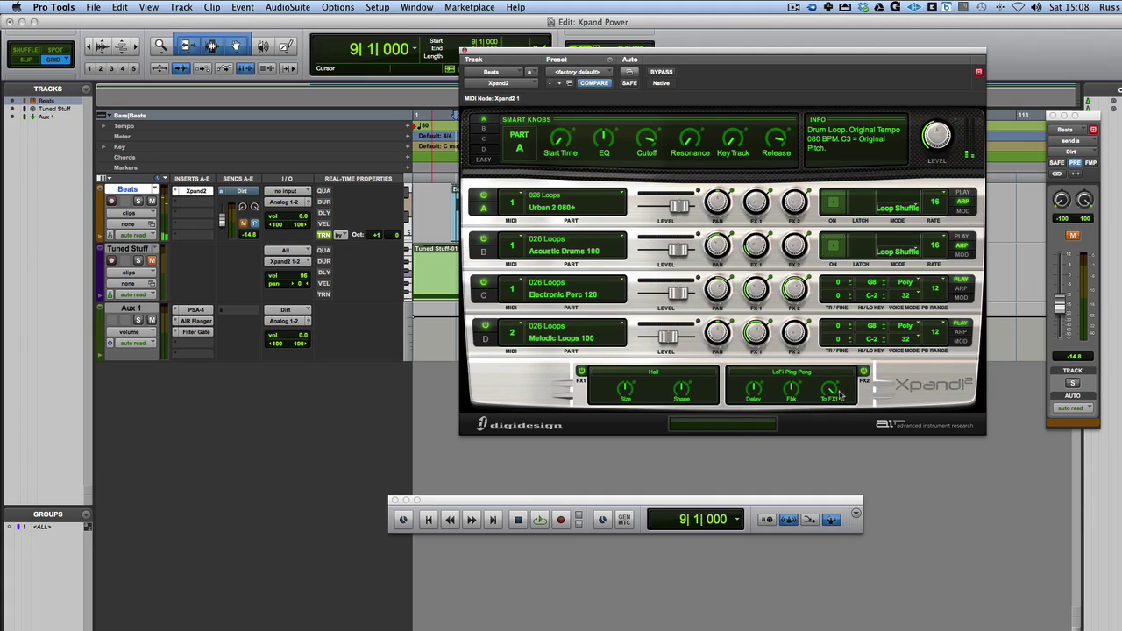
{"action": "key", "text": "space"}
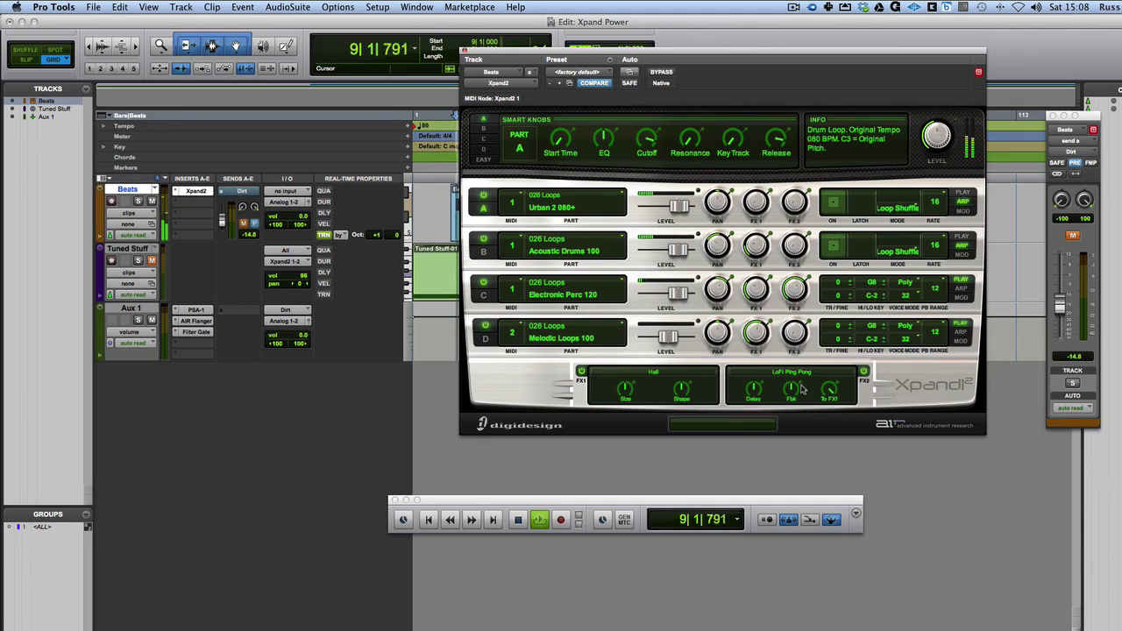
{"action": "left_click_drag", "start_coordinate": [829, 393], "coordinate": [823, 425]}
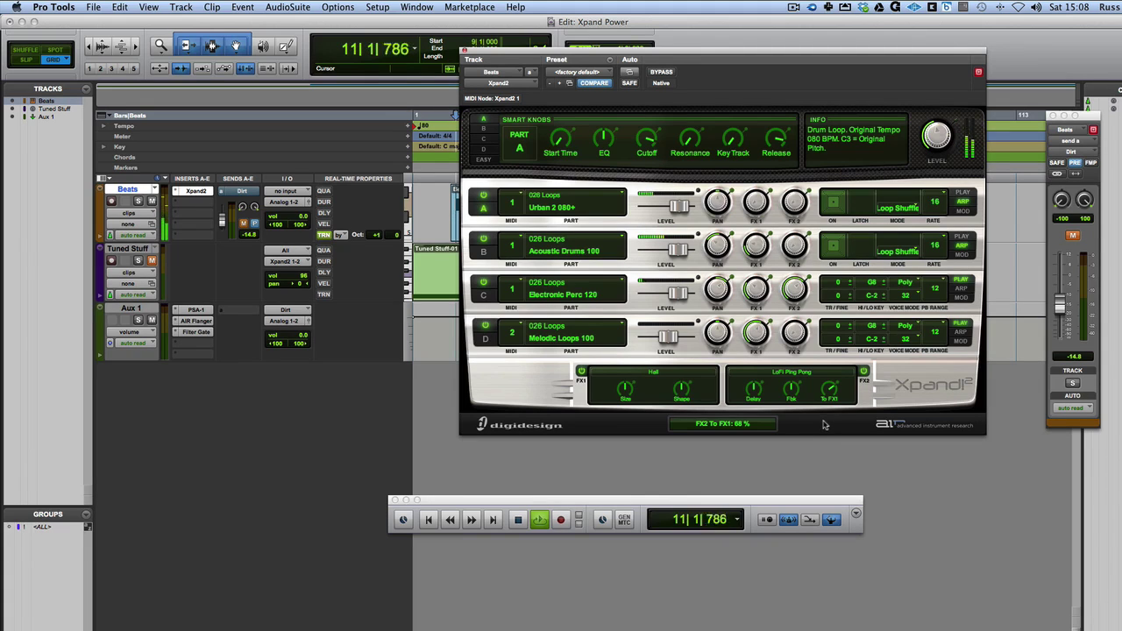
{"action": "mouse_move", "coordinate": [765, 237]}
{"action": "left_mouse_down"}
{"action": "mouse_move", "coordinate": [766, 222]}
{"action": "mouse_move", "coordinate": [768, 235]}
{"action": "left_mouse_up"}
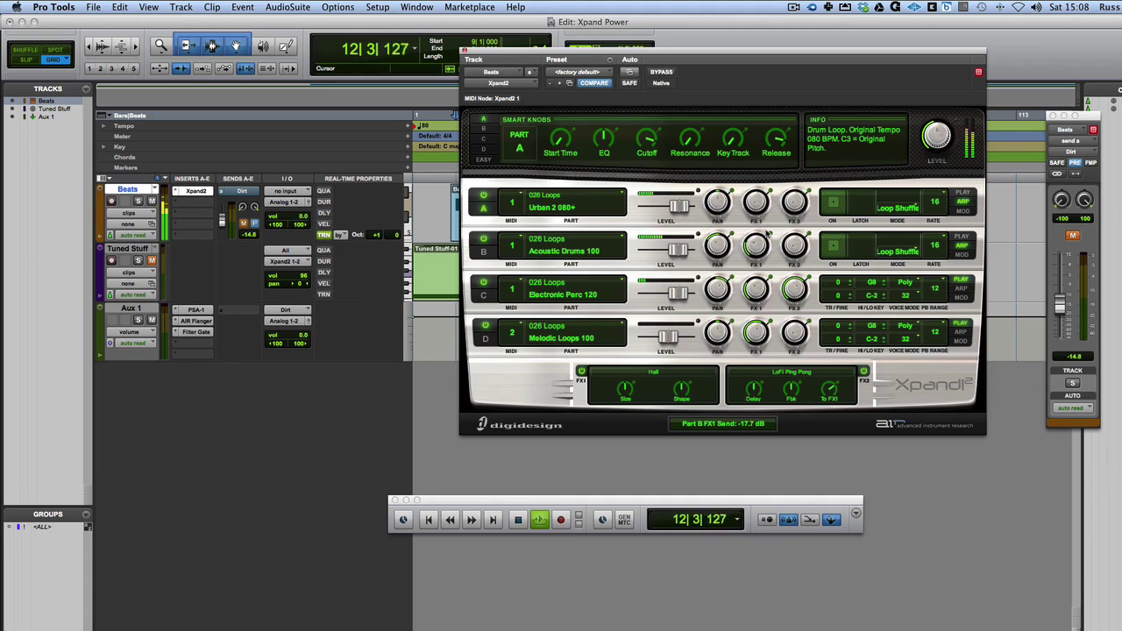
{"action": "left_click", "coordinate": [153, 260]}
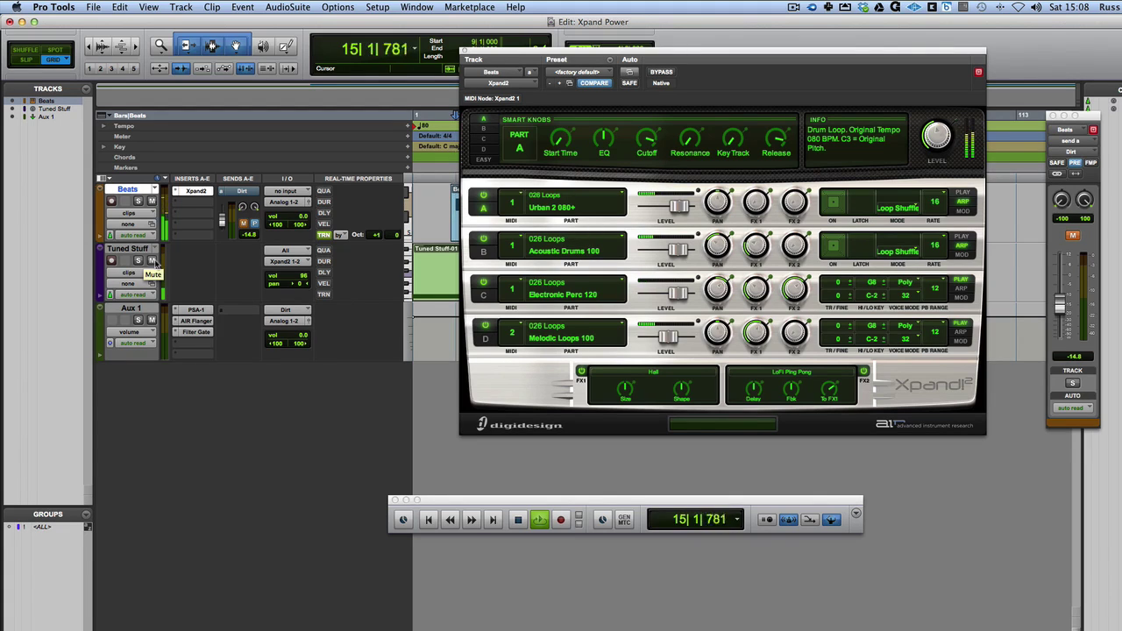
Turn part D off and show the EASY smart knobs with playback running.
{"action": "key", "text": "space"}
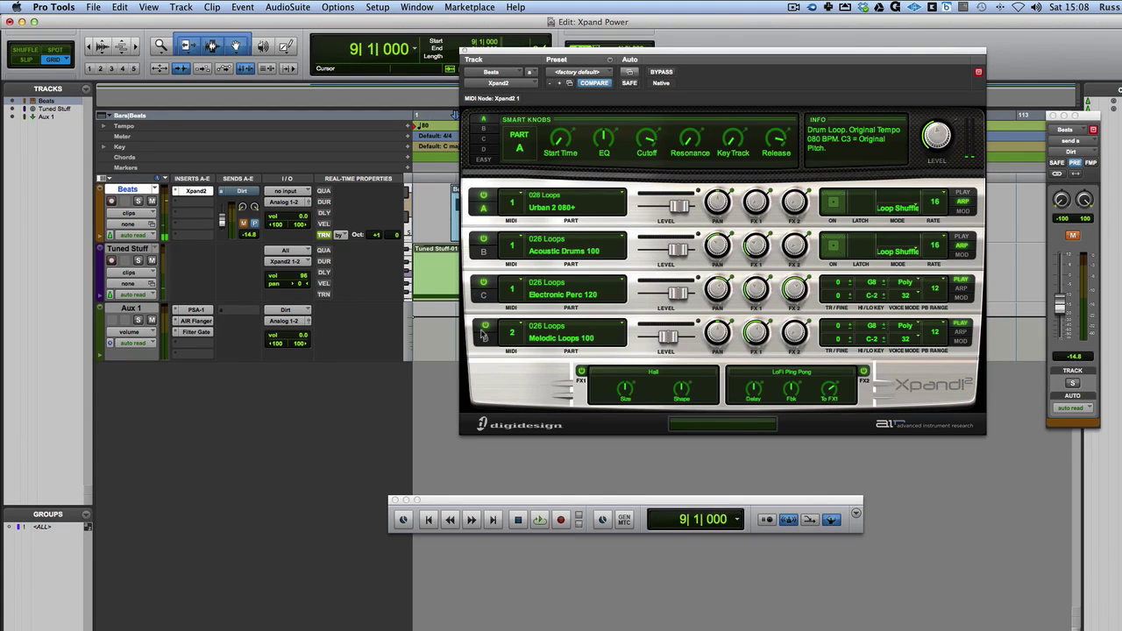
{"action": "left_click", "coordinate": [484, 329]}
{"action": "left_click", "coordinate": [485, 160]}
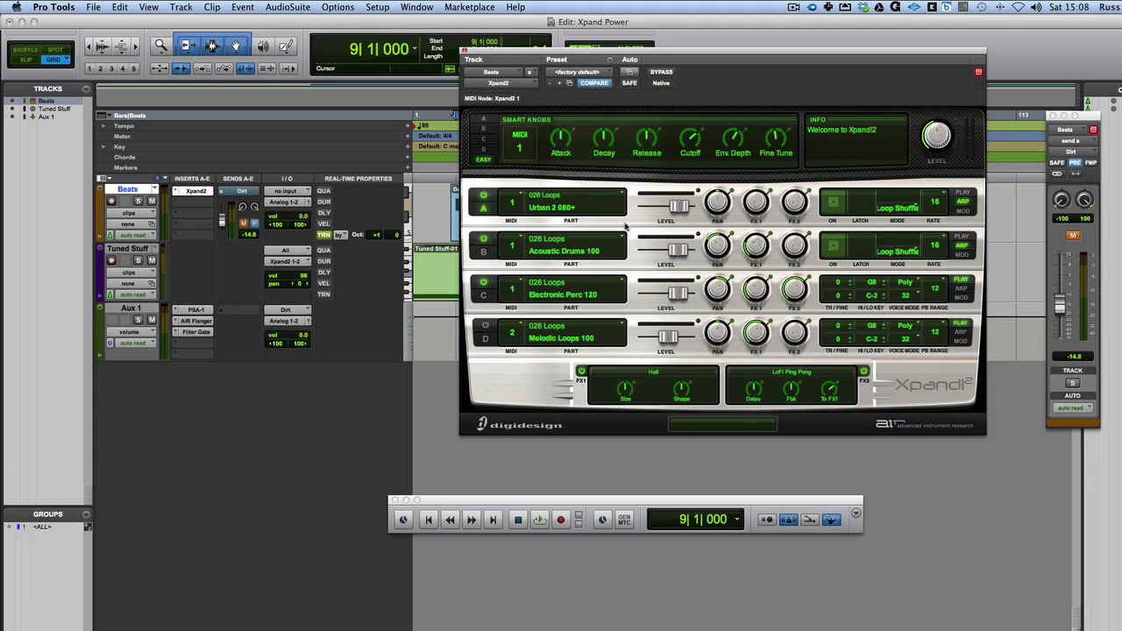
{"action": "key", "text": "space"}
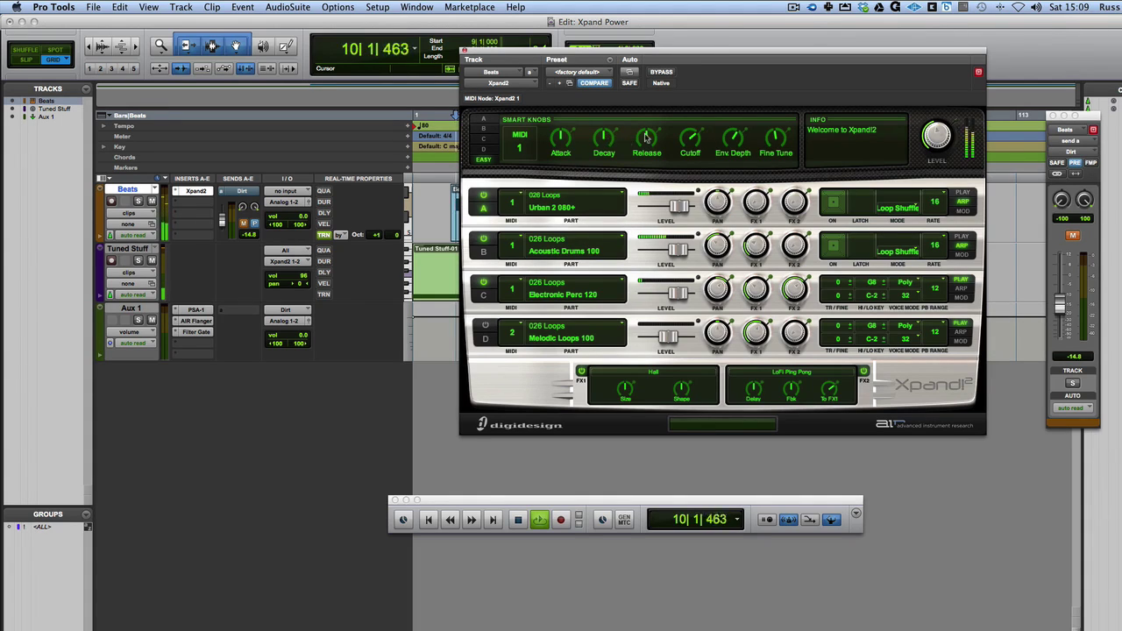
Adjust the Release and Decay smart knobs and switch off the Hall effect.
{"action": "left_click_drag", "start_coordinate": [647, 139], "coordinate": [603, 173]}
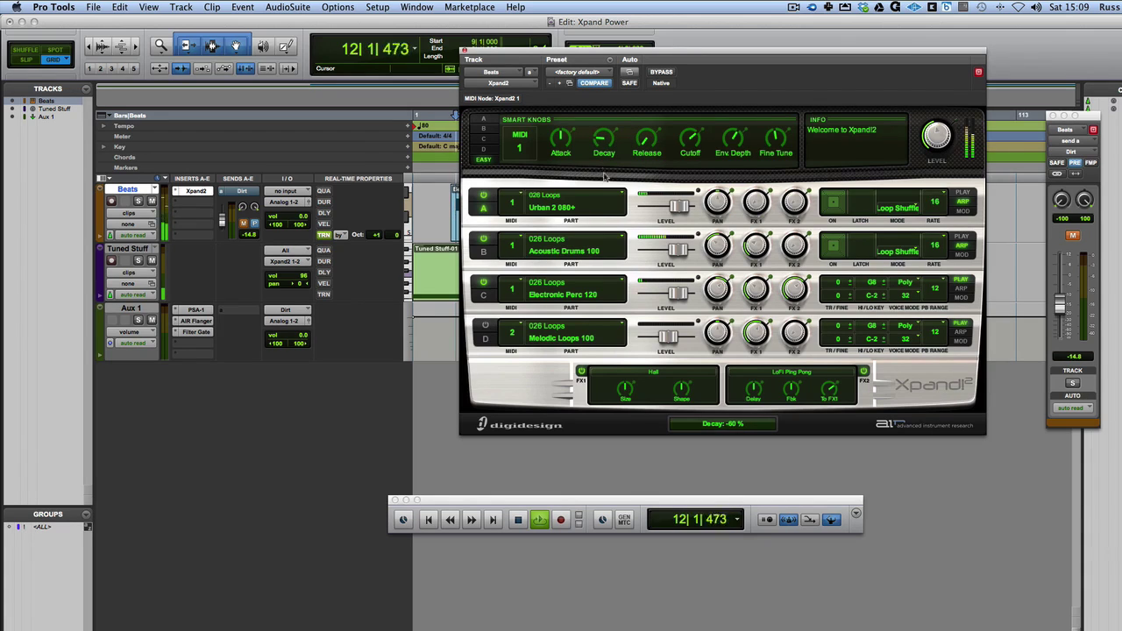
{"action": "left_click", "coordinate": [581, 372]}
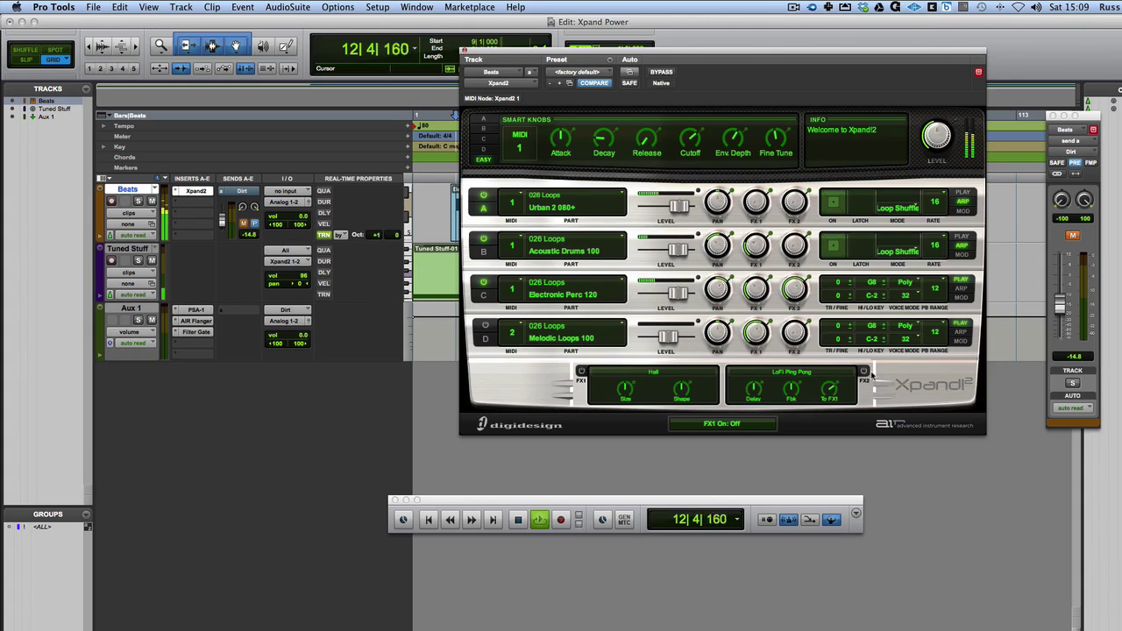
{"action": "mouse_move", "coordinate": [603, 147]}
{"action": "left_click_drag", "start_coordinate": [601, 147], "coordinate": [603, 99]}
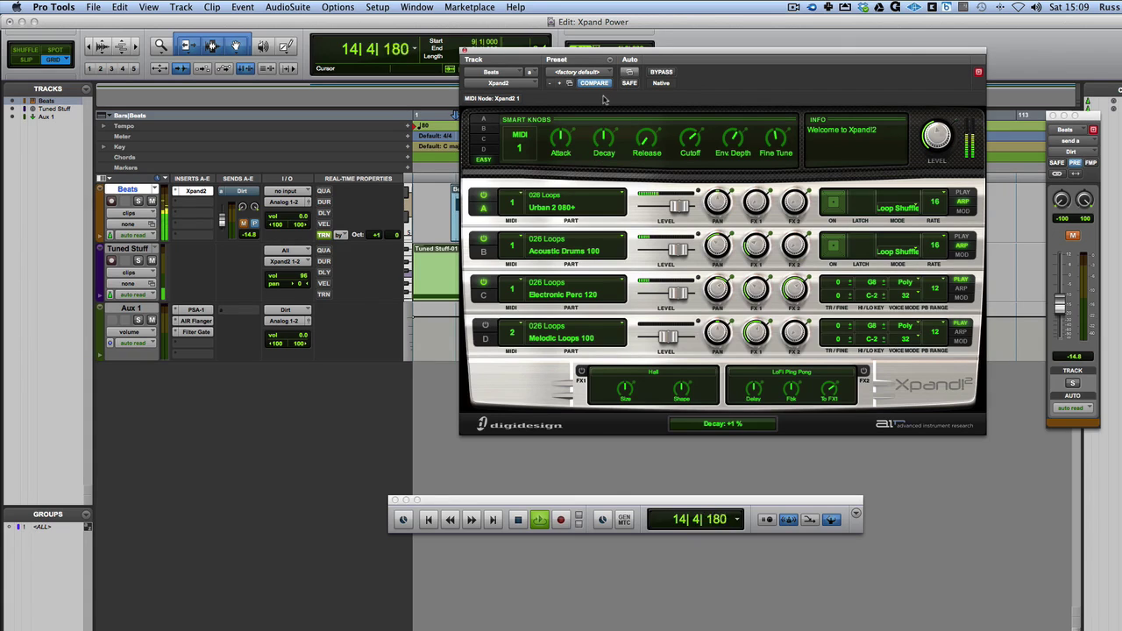
{"action": "left_click_drag", "start_coordinate": [642, 141], "coordinate": [657, 39]}
{"action": "mouse_move", "coordinate": [602, 140]}
{"action": "left_mouse_down"}
{"action": "mouse_move", "coordinate": [603, 96]}
{"action": "mouse_move", "coordinate": [601, 128]}
{"action": "left_mouse_up"}
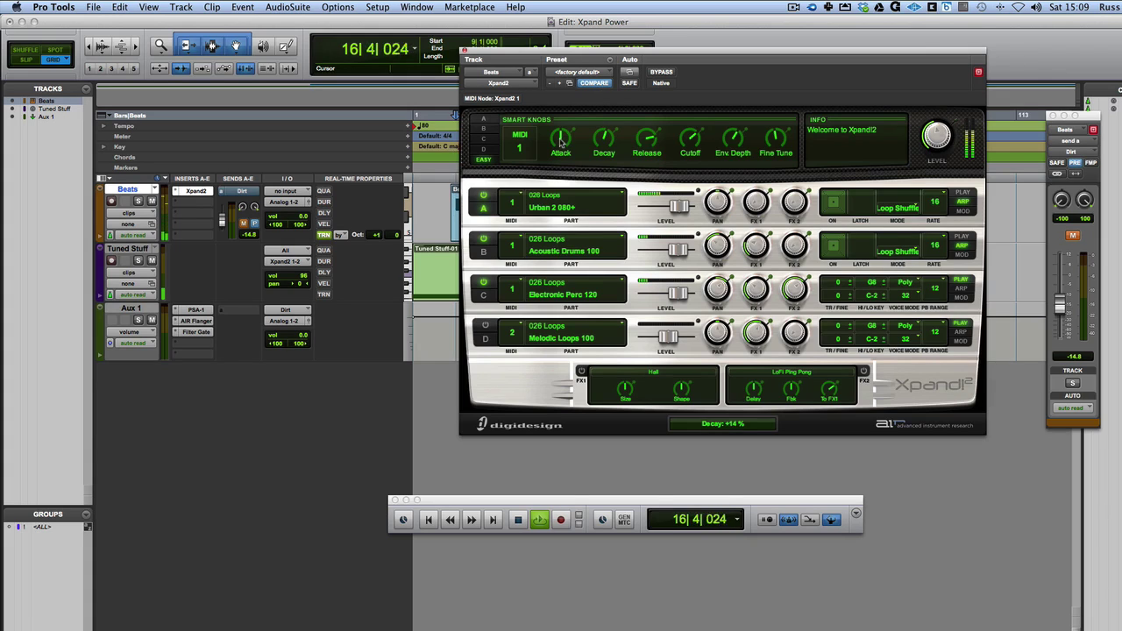
Shorten the Attack, set Cutoff to +75% and Fine Tune to 0 cent.
{"action": "key", "text": "space"}
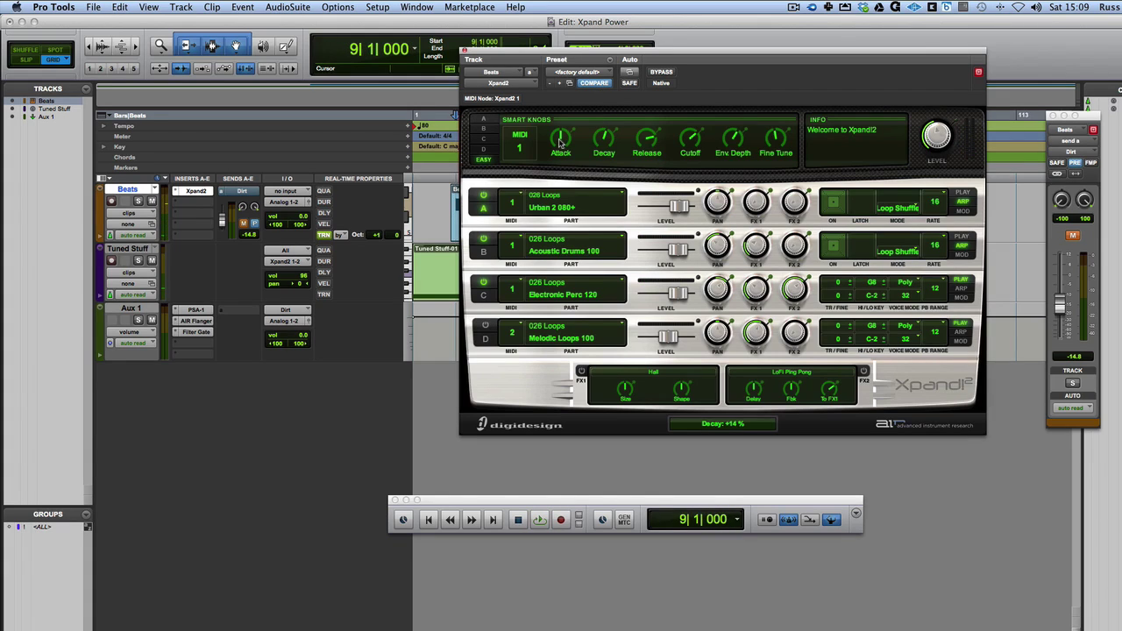
{"action": "key", "text": "space"}
{"action": "left_click", "coordinate": [559, 131]}
{"action": "left_click_drag", "start_coordinate": [559, 132], "coordinate": [561, 121]}
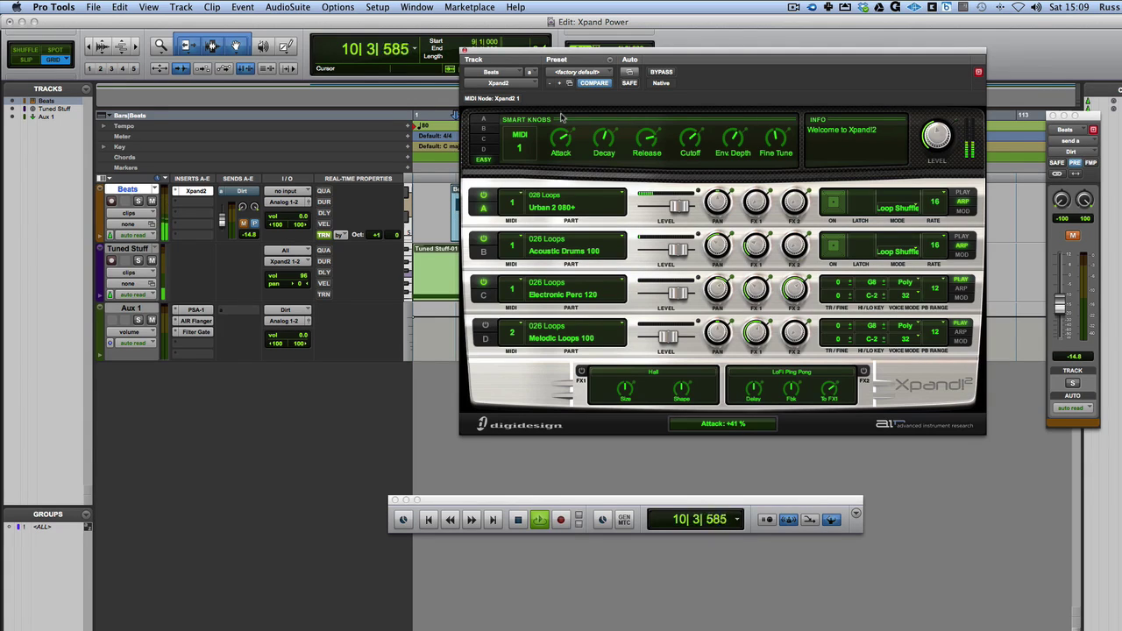
{"action": "left_click_drag", "start_coordinate": [562, 116], "coordinate": [560, 140]}
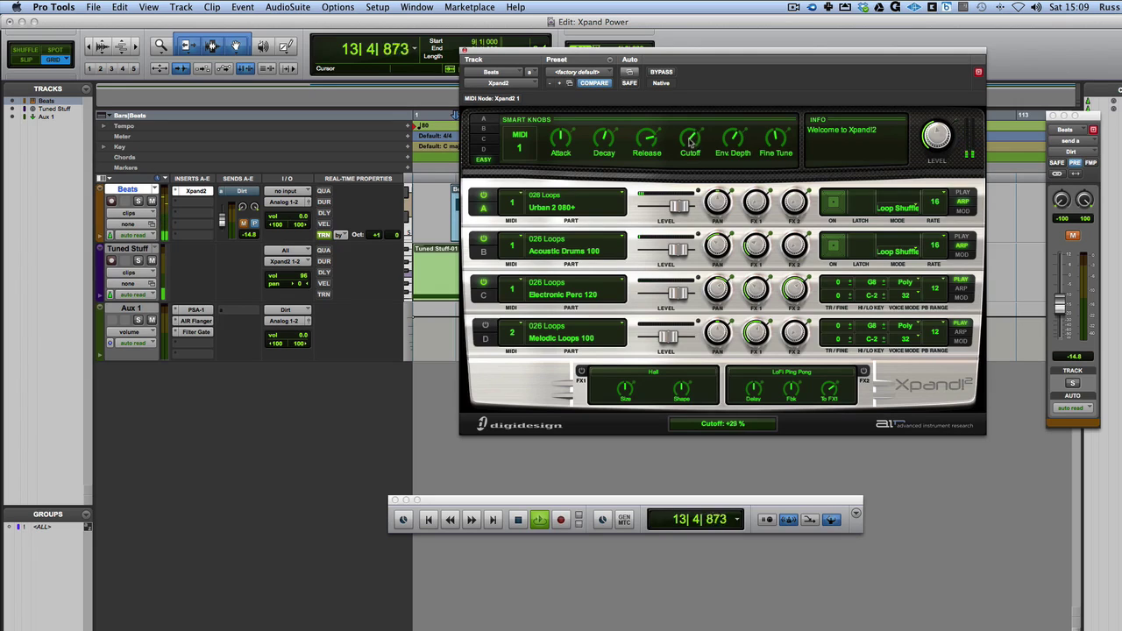
{"action": "left_click_drag", "start_coordinate": [693, 138], "coordinate": [700, 114]}
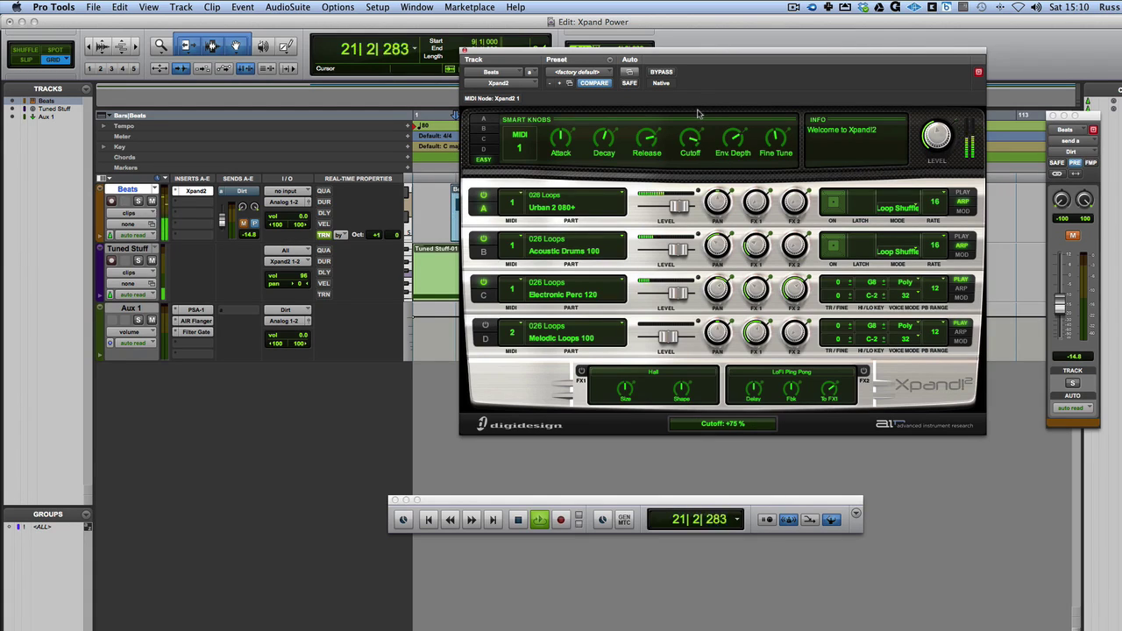
{"action": "mouse_move", "coordinate": [777, 138]}
{"action": "left_mouse_down"}
{"action": "mouse_move", "coordinate": [776, 62]}
{"action": "mouse_move", "coordinate": [780, 142]}
{"action": "mouse_move", "coordinate": [760, 202]}
{"action": "mouse_move", "coordinate": [776, 131]}
{"action": "left_mouse_up"}
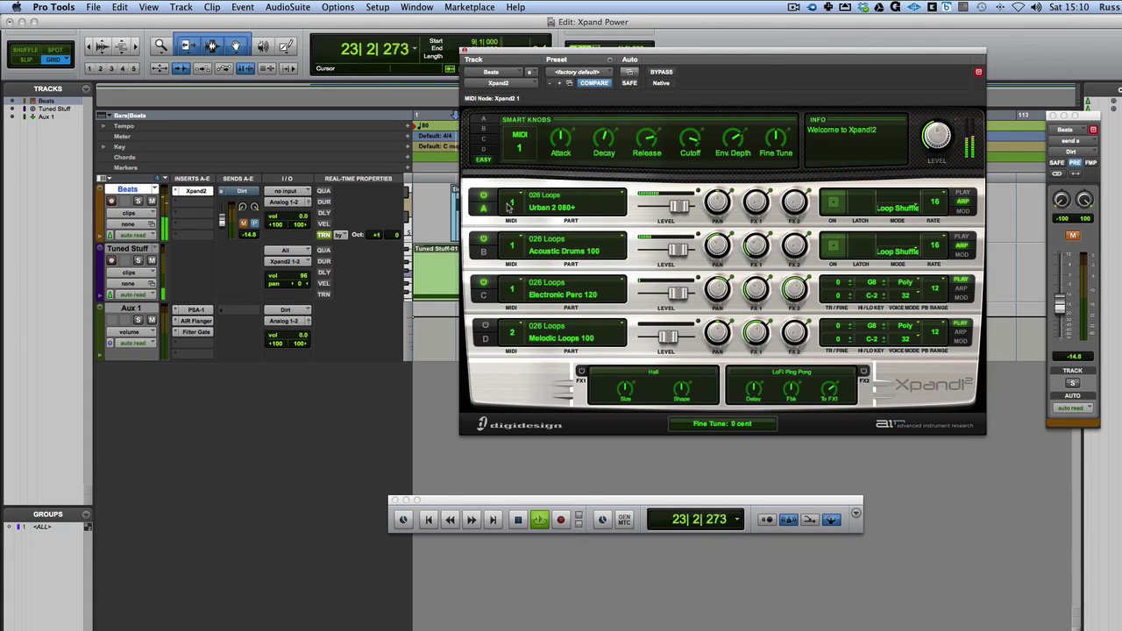
Switch part D back on and re-enable the Hall and LoFi Ping Pong effects while playing.
{"action": "left_click", "coordinate": [485, 326]}
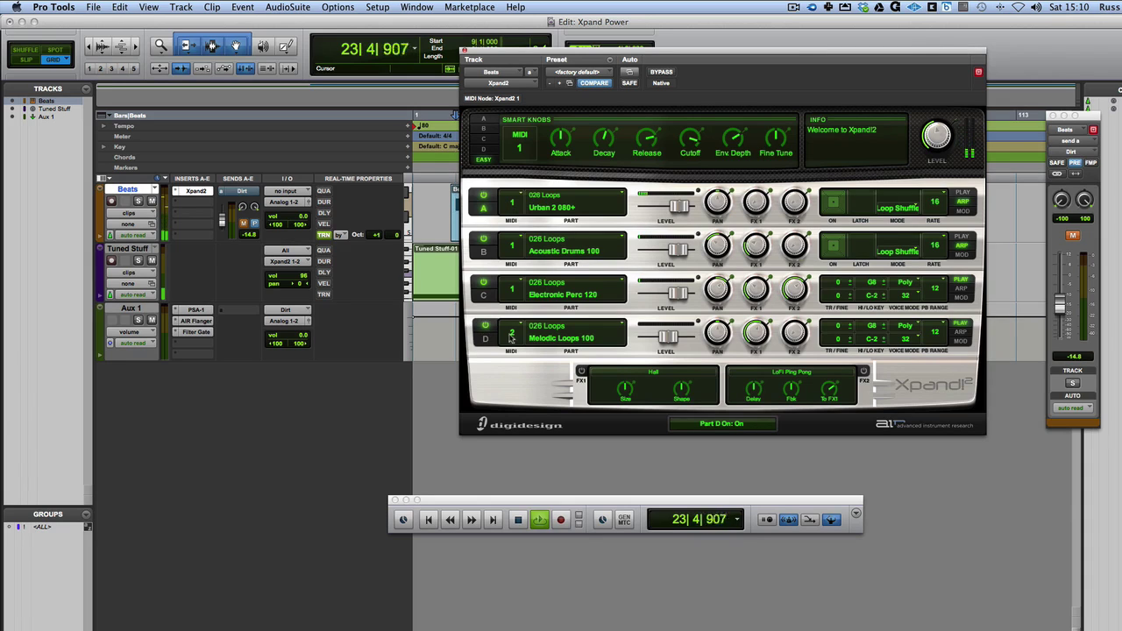
{"action": "key", "text": "space"}
{"action": "key", "text": "space"}
{"action": "left_click", "coordinate": [512, 335]}
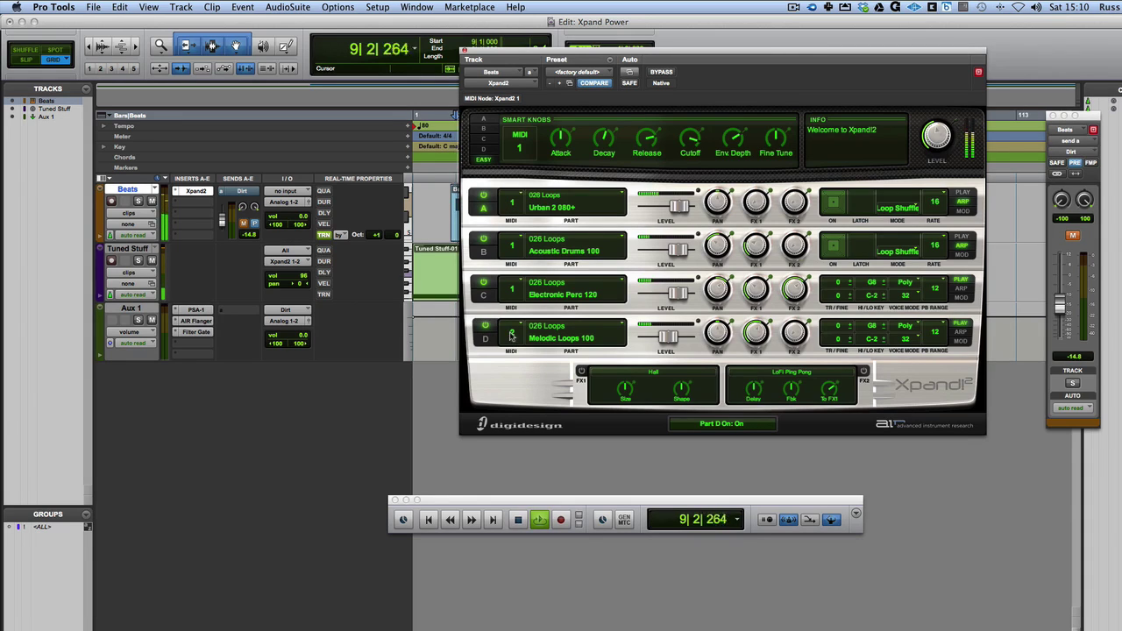
{"action": "left_click", "coordinate": [580, 371]}
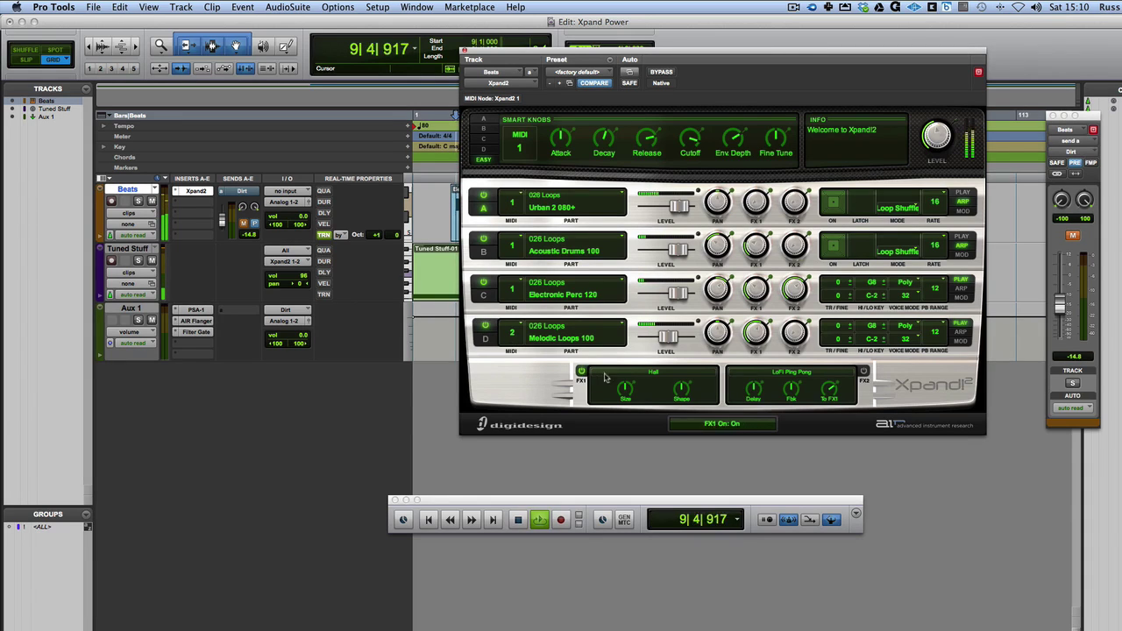
{"action": "left_click", "coordinate": [863, 371]}
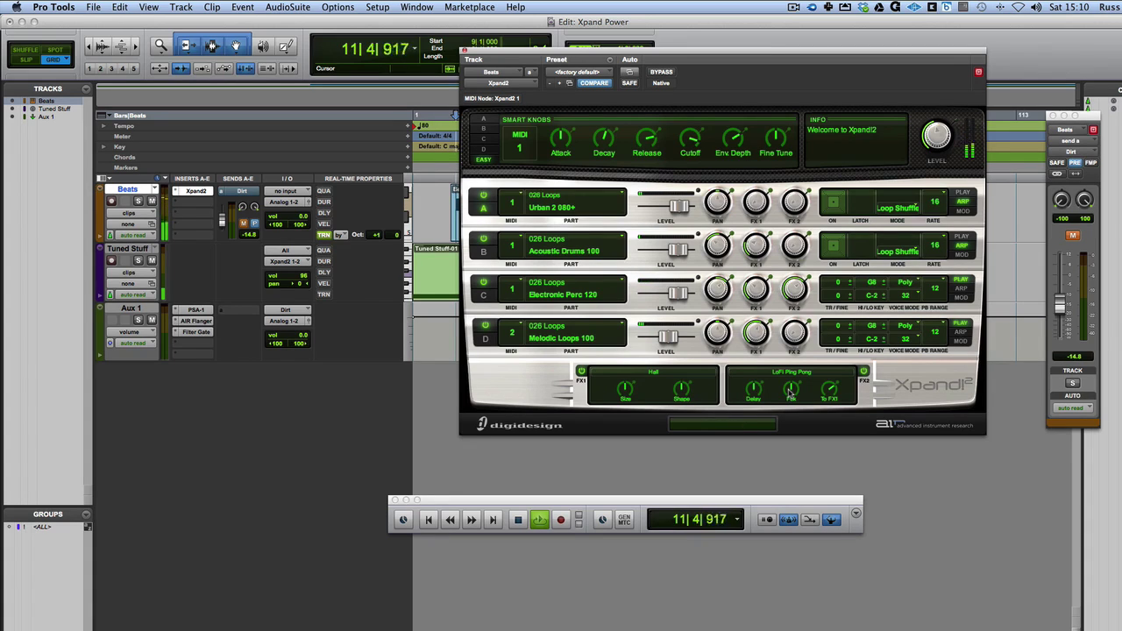
{"action": "key", "text": "space"}
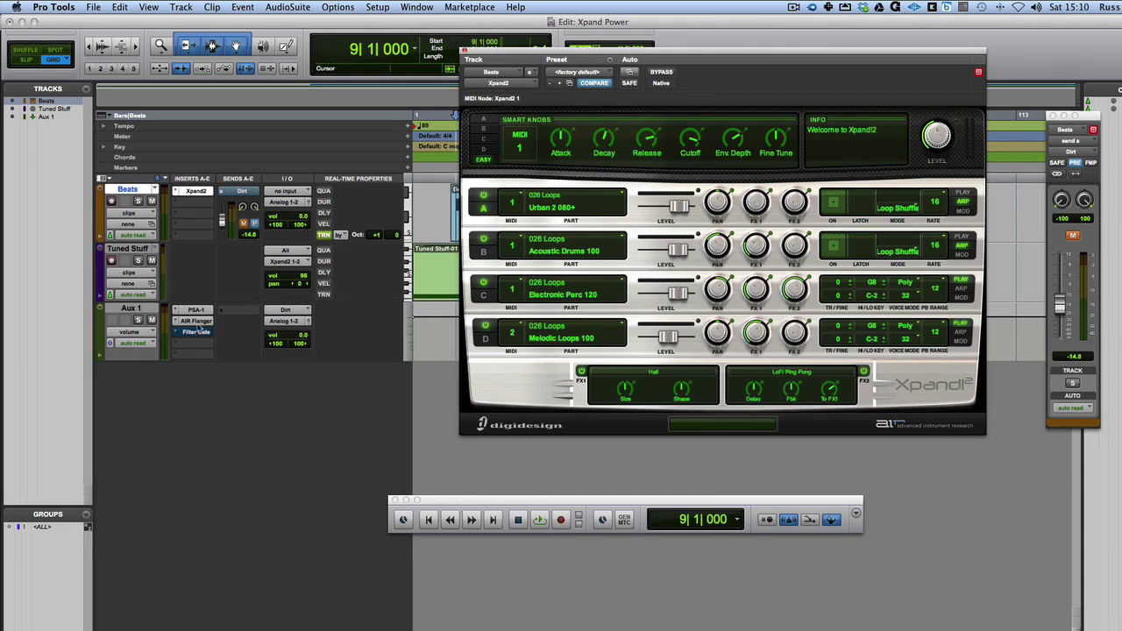
Pull the Beats track's Dirt send down to -∞ and open SansAmp PSA-1 on Aux 1.
{"action": "left_click_drag", "start_coordinate": [200, 329], "coordinate": [207, 322]}
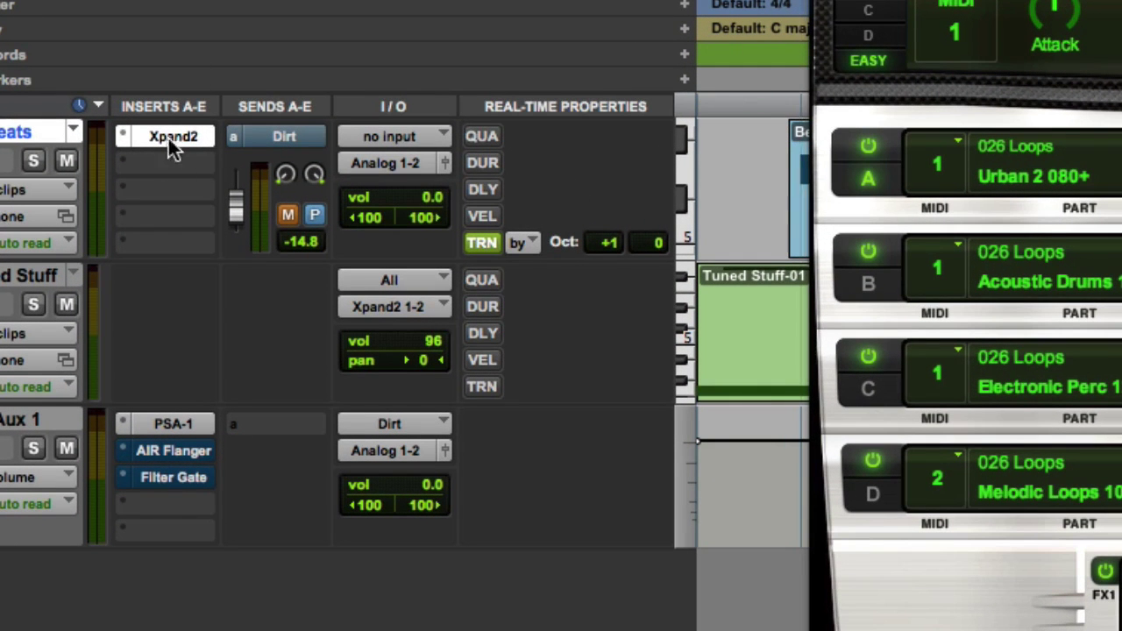
{"action": "left_click", "coordinate": [283, 137]}
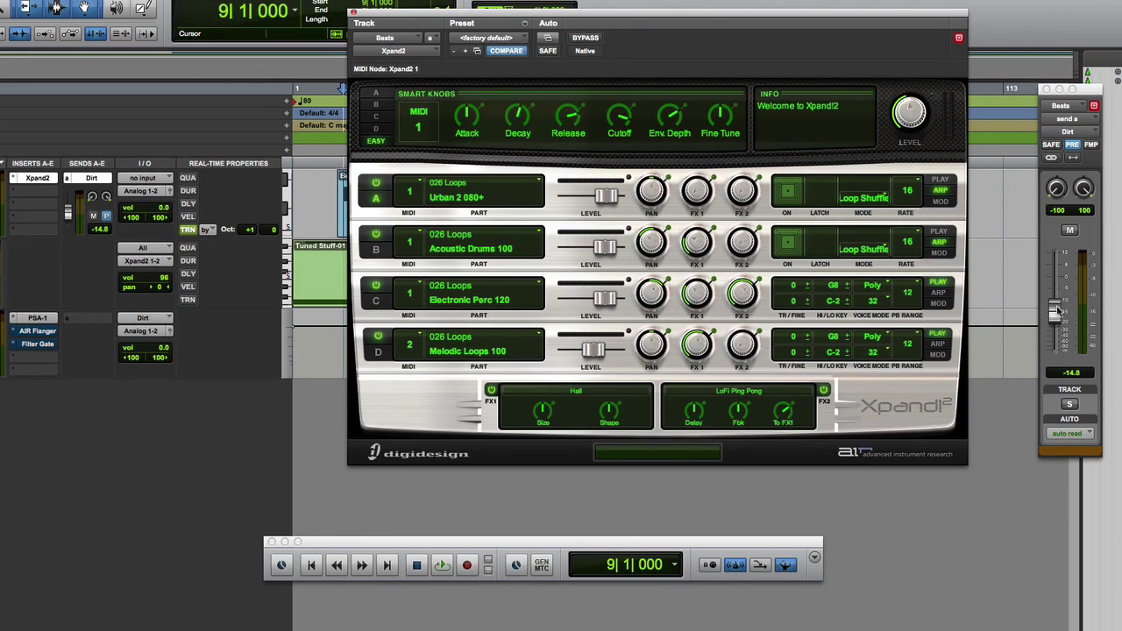
{"action": "left_click_drag", "start_coordinate": [1055, 311], "coordinate": [1064, 359]}
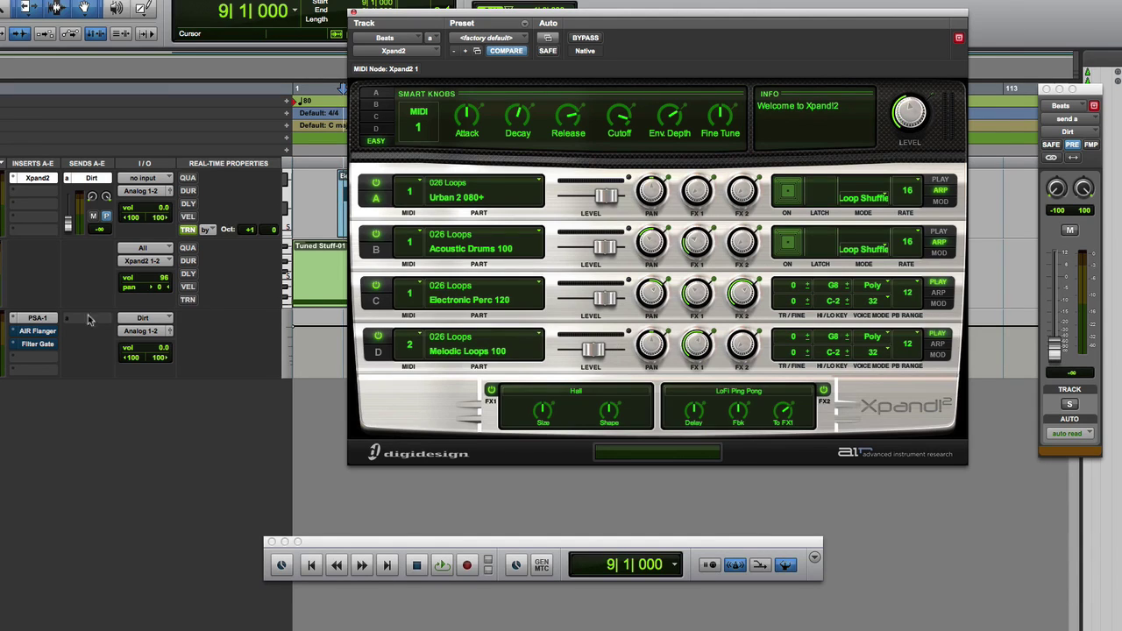
{"action": "left_click", "coordinate": [51, 318]}
{"action": "left_click_drag", "start_coordinate": [561, 7], "coordinate": [757, 89]}
Raise the Dirt send to -13.9 dB, mute-compare it, then open AIR Flanger on Aux 1.
{"action": "key", "text": "space"}
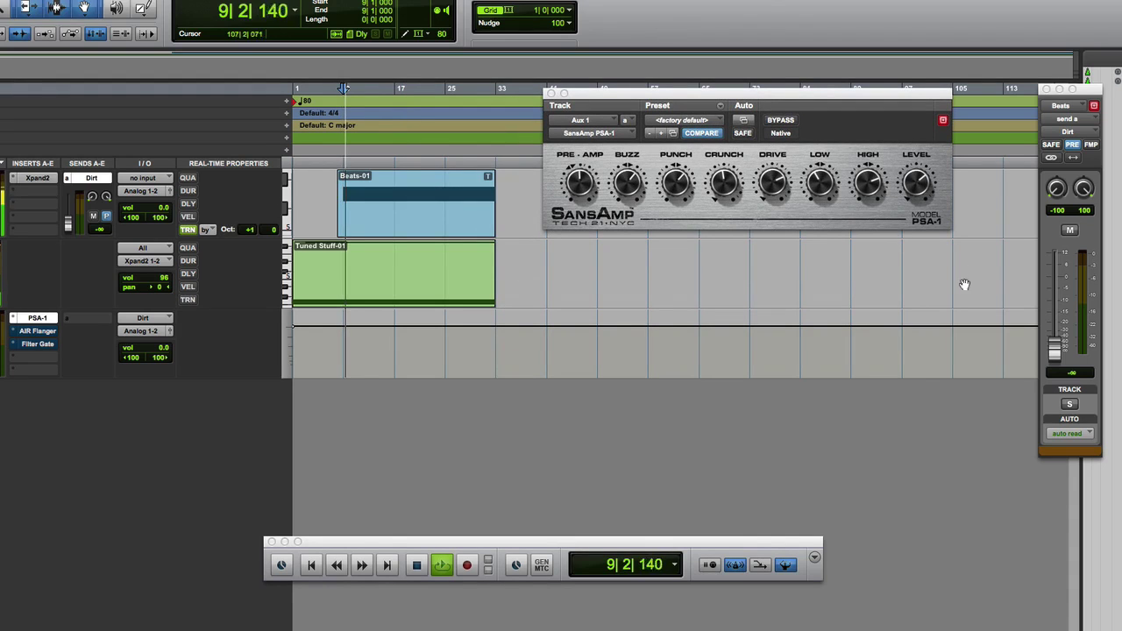
{"action": "left_click_drag", "start_coordinate": [1054, 351], "coordinate": [1059, 312]}
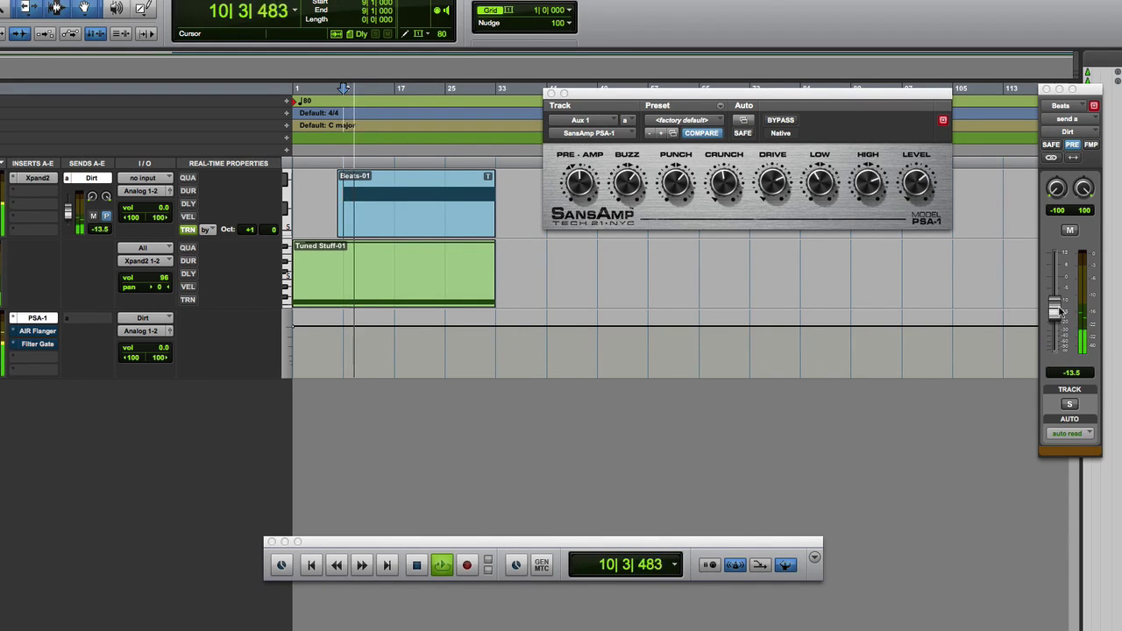
{"action": "left_click_drag", "start_coordinate": [1060, 311], "coordinate": [1059, 309]}
{"action": "left_click", "coordinate": [1069, 231]}
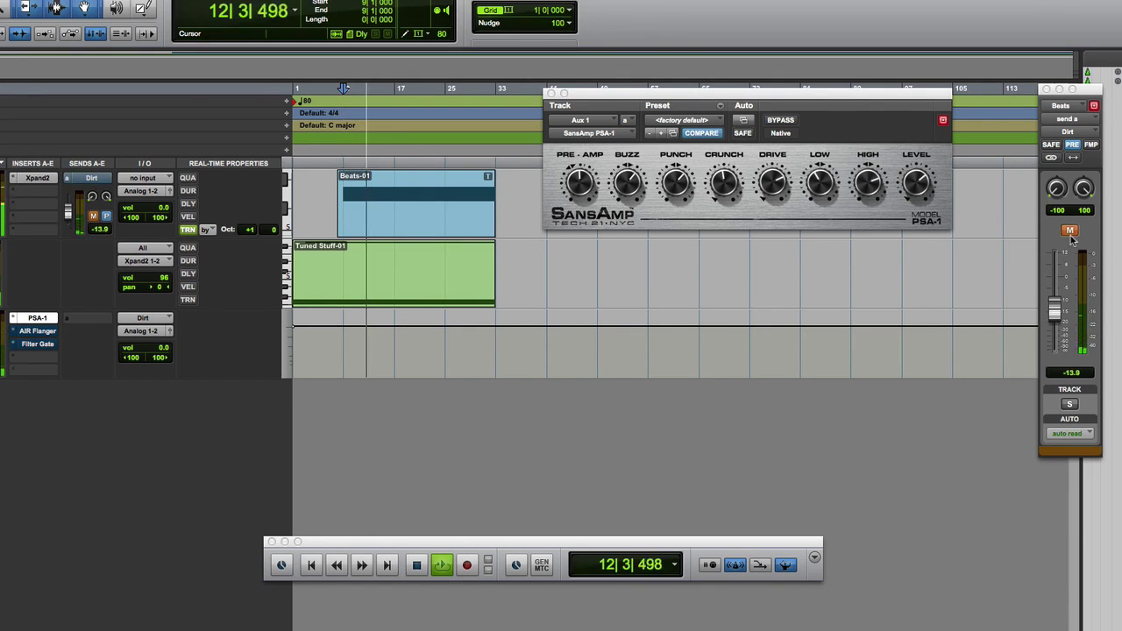
{"action": "left_click", "coordinate": [1070, 235]}
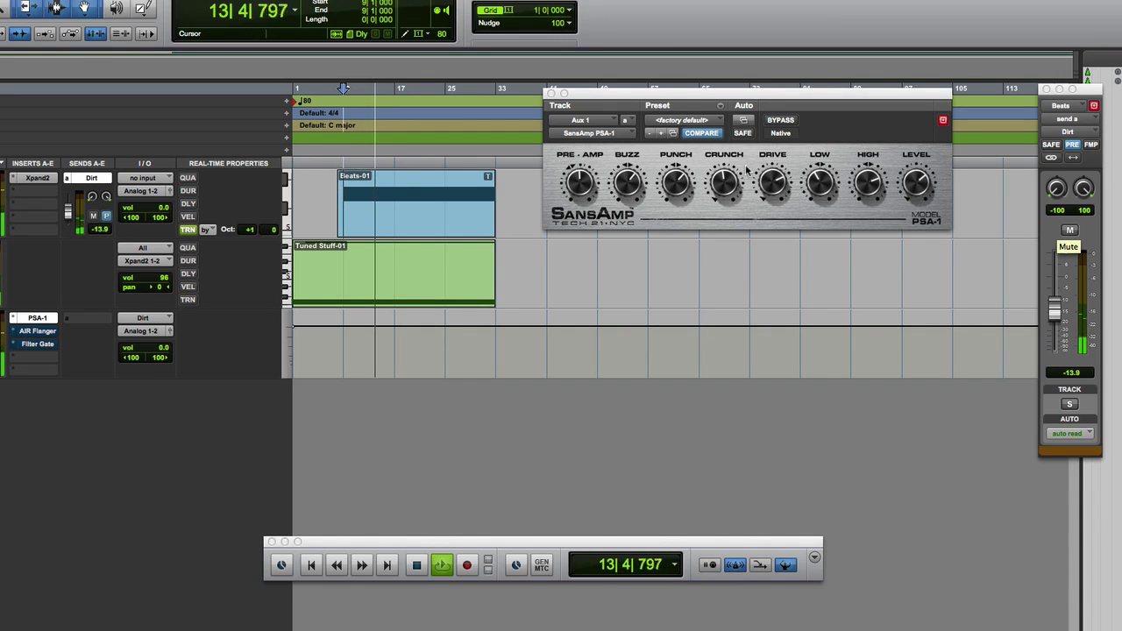
{"action": "left_click", "coordinate": [629, 178]}
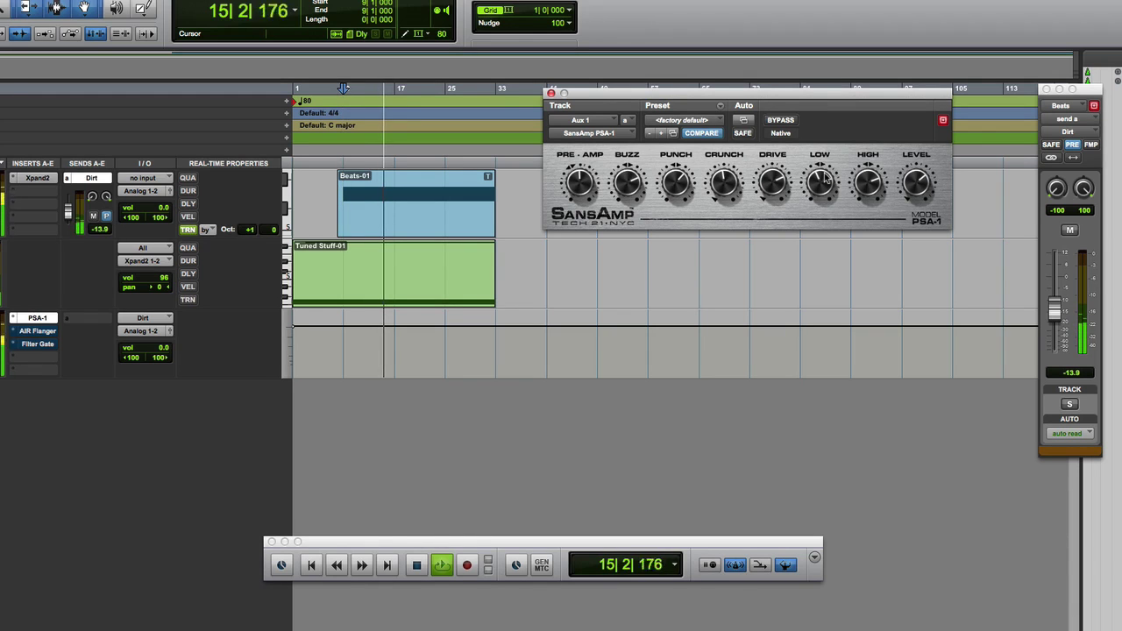
{"action": "left_click", "coordinate": [48, 337]}
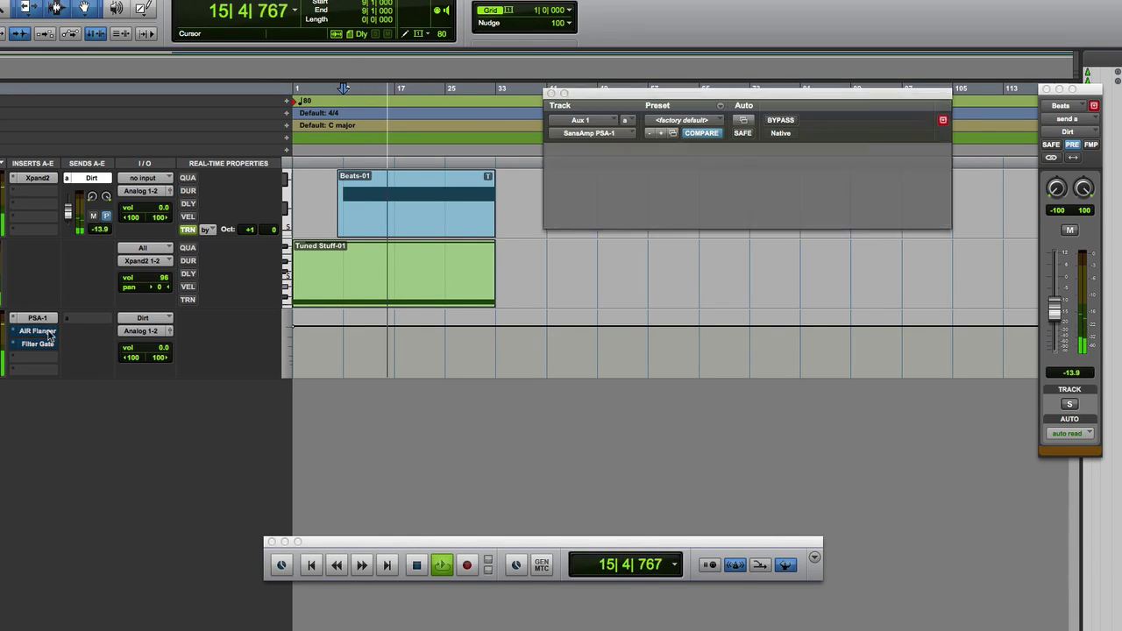
A/B the AIR Flanger bypass, then activate Filter Gate and raise its Mix to about 51%.
{"action": "left_click", "coordinate": [776, 120]}
{"action": "left_click", "coordinate": [776, 120]}
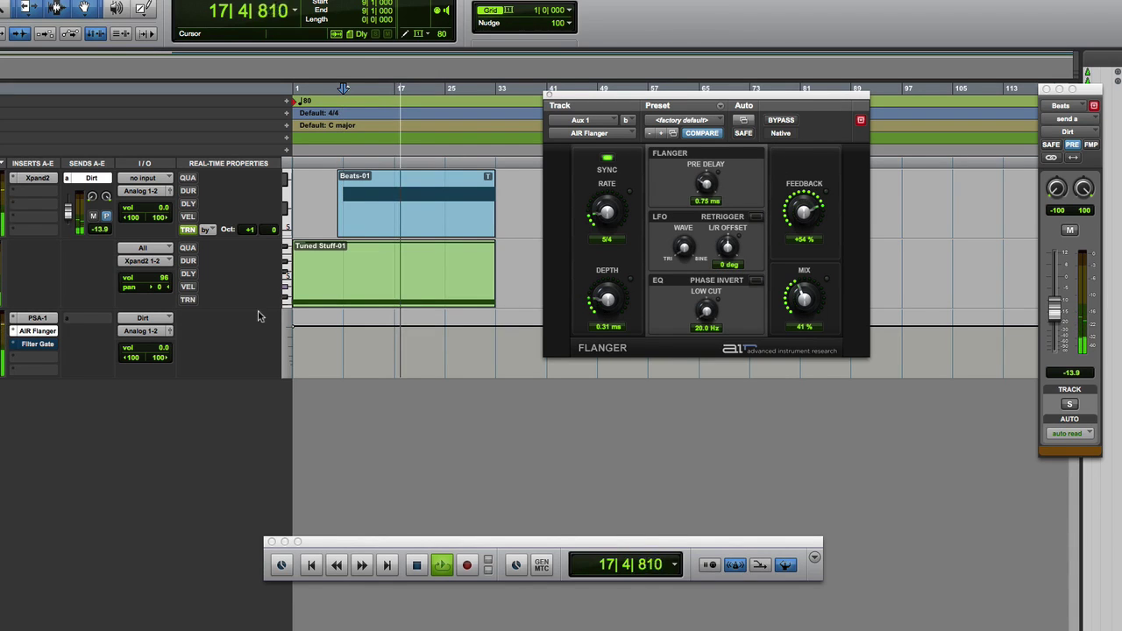
{"action": "left_click", "coordinate": [55, 348]}
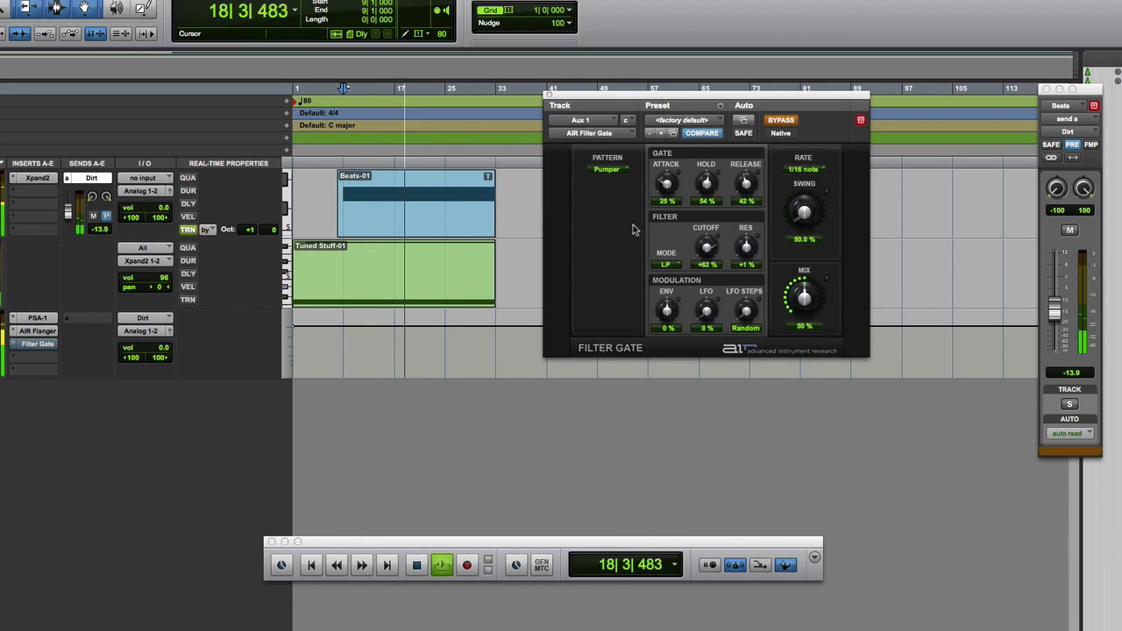
{"action": "left_click", "coordinate": [789, 125]}
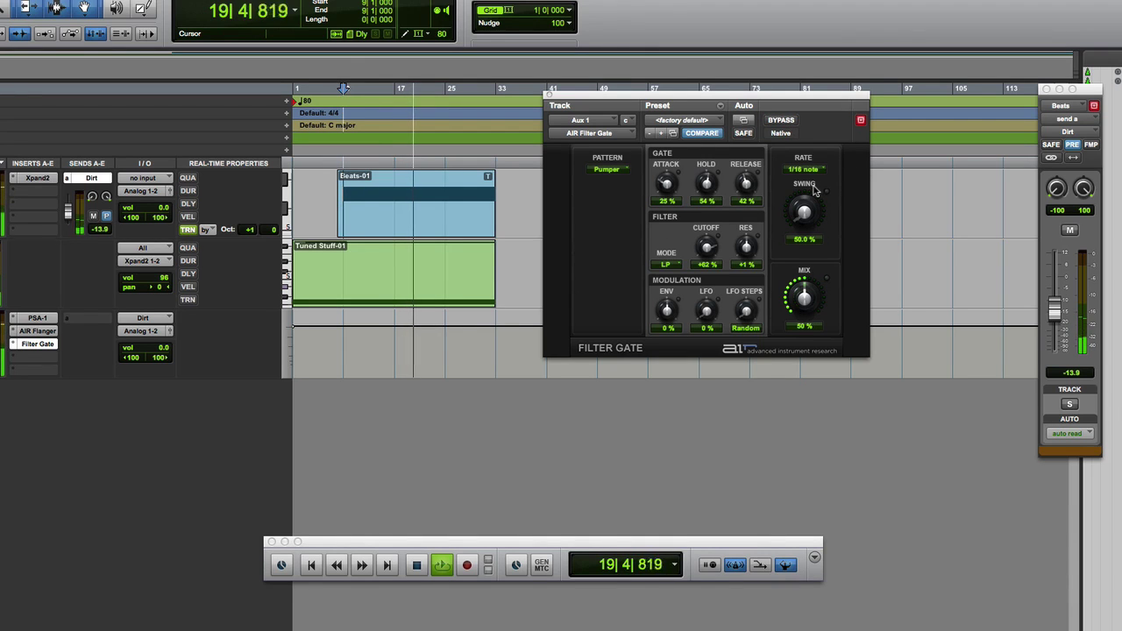
{"action": "left_click", "coordinate": [801, 283]}
{"action": "mouse_move", "coordinate": [800, 283]}
{"action": "left_mouse_down"}
{"action": "mouse_move", "coordinate": [803, 266]}
{"action": "mouse_move", "coordinate": [800, 300]}
{"action": "left_mouse_up"}
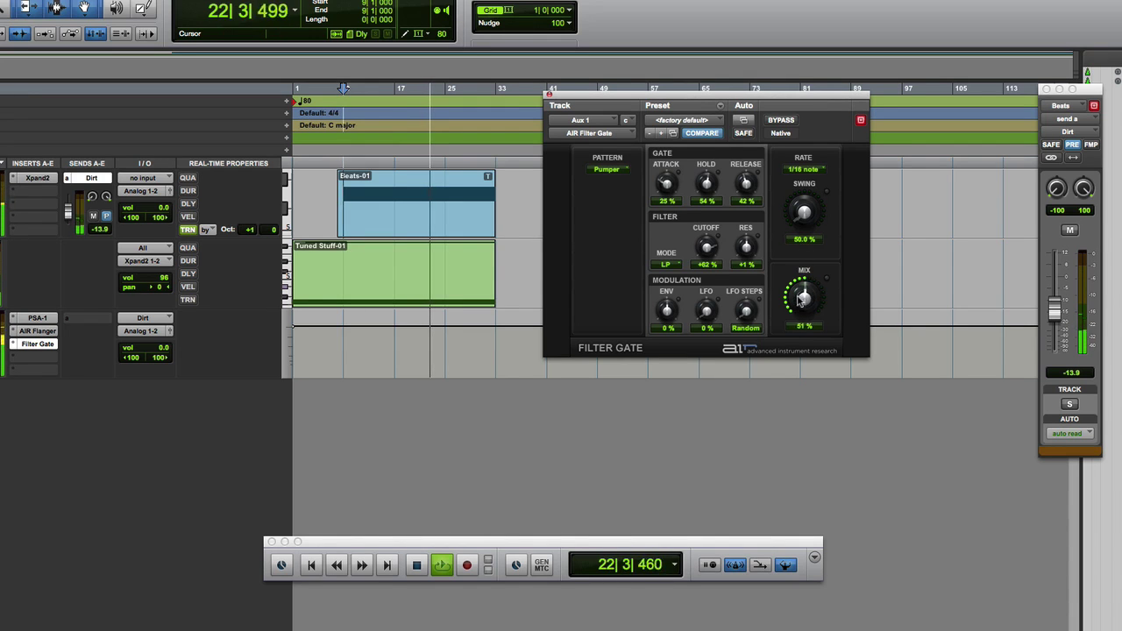
Mute and unmute the Dirt send twice to compare, then bring SansAmp PSA-1 back up.
{"action": "left_click", "coordinate": [1070, 231]}
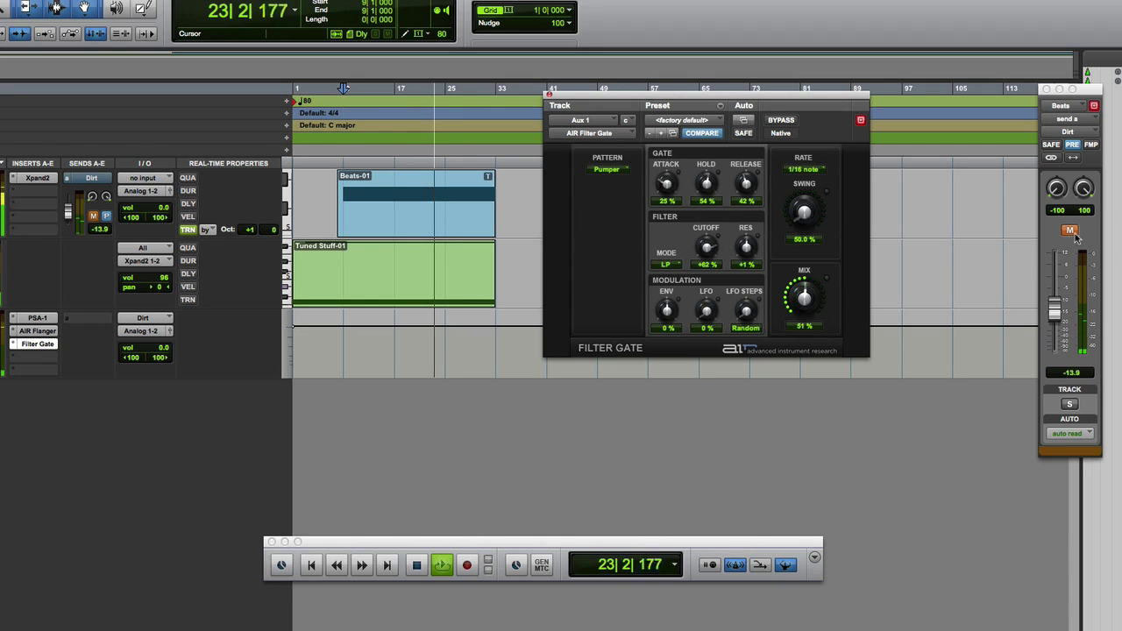
{"action": "left_click", "coordinate": [1070, 230]}
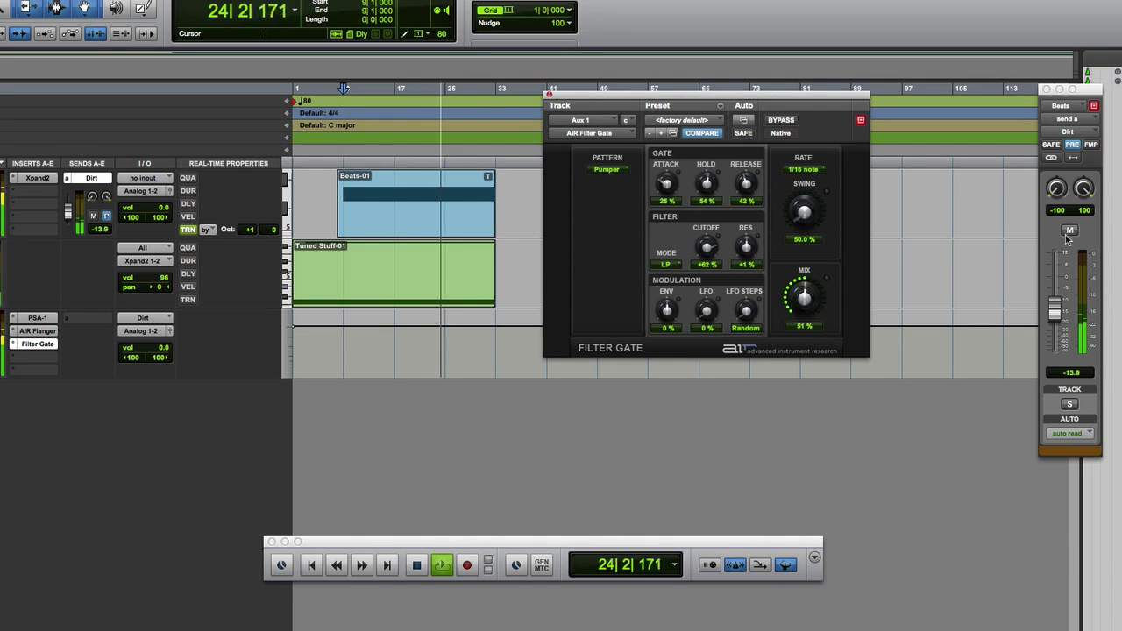
{"action": "left_click", "coordinate": [1069, 231]}
{"action": "left_click", "coordinate": [1070, 231]}
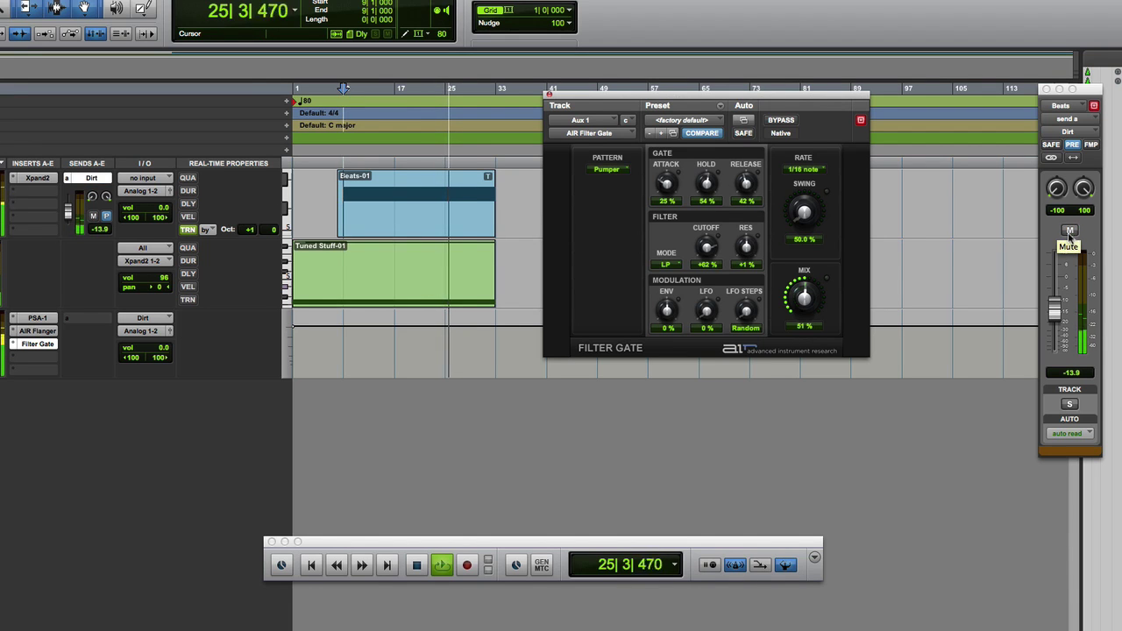
{"action": "left_click", "coordinate": [39, 318]}
{"action": "left_click", "coordinate": [839, 186]}
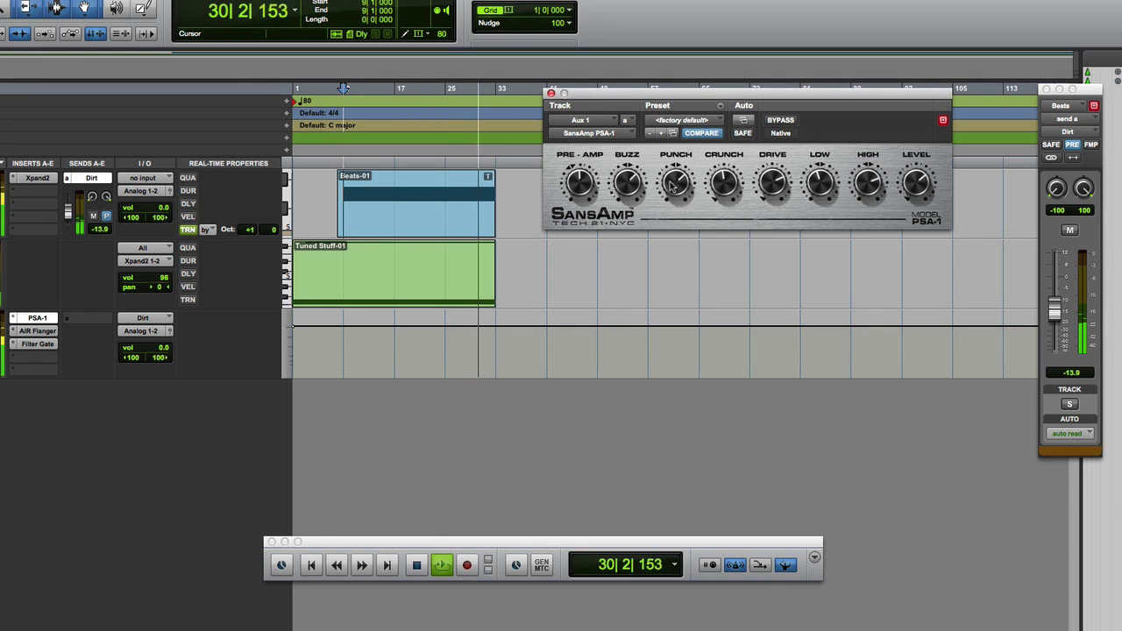
Compare SansAmp bypassed and active, restart from the session start, and A/B the Dirt send mute.
{"action": "left_click", "coordinate": [781, 121]}
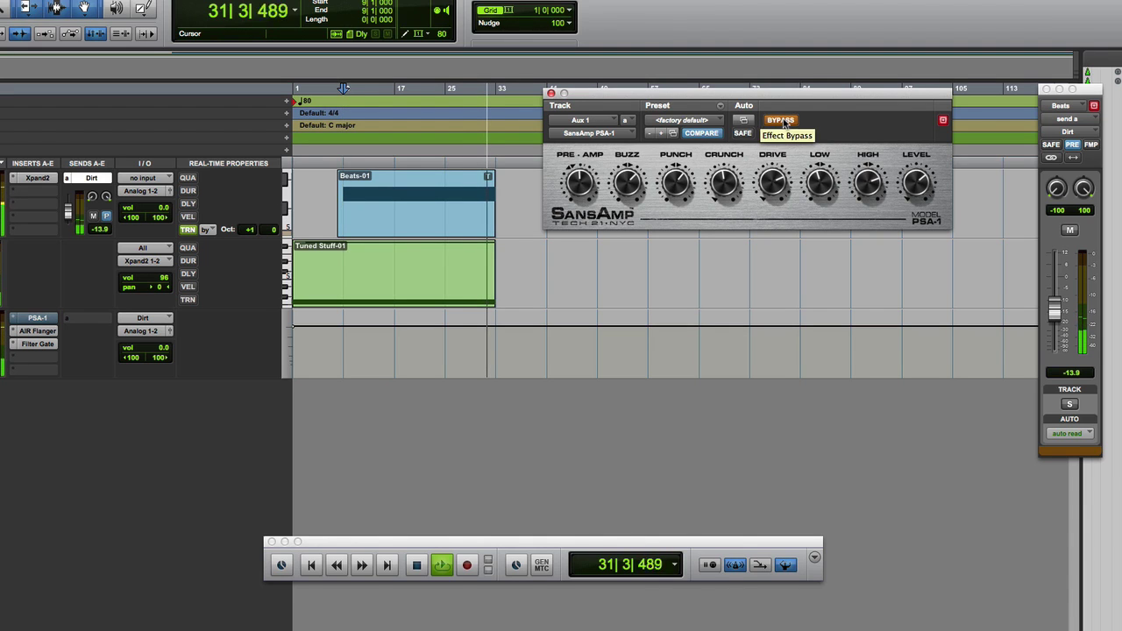
{"action": "left_click", "coordinate": [781, 121]}
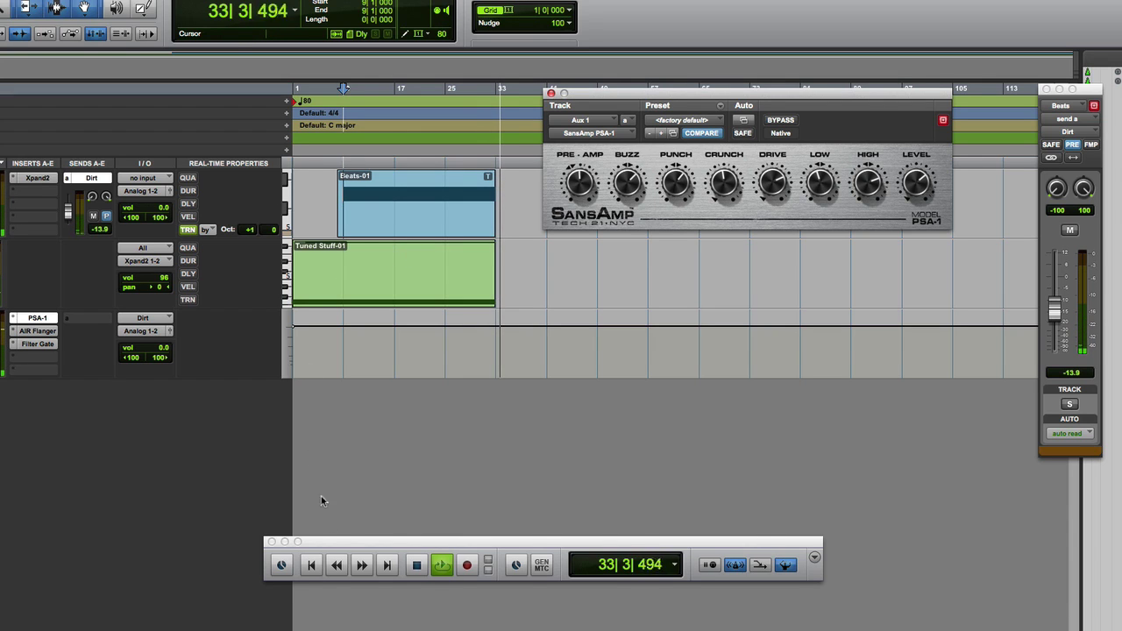
{"action": "left_click", "coordinate": [312, 564]}
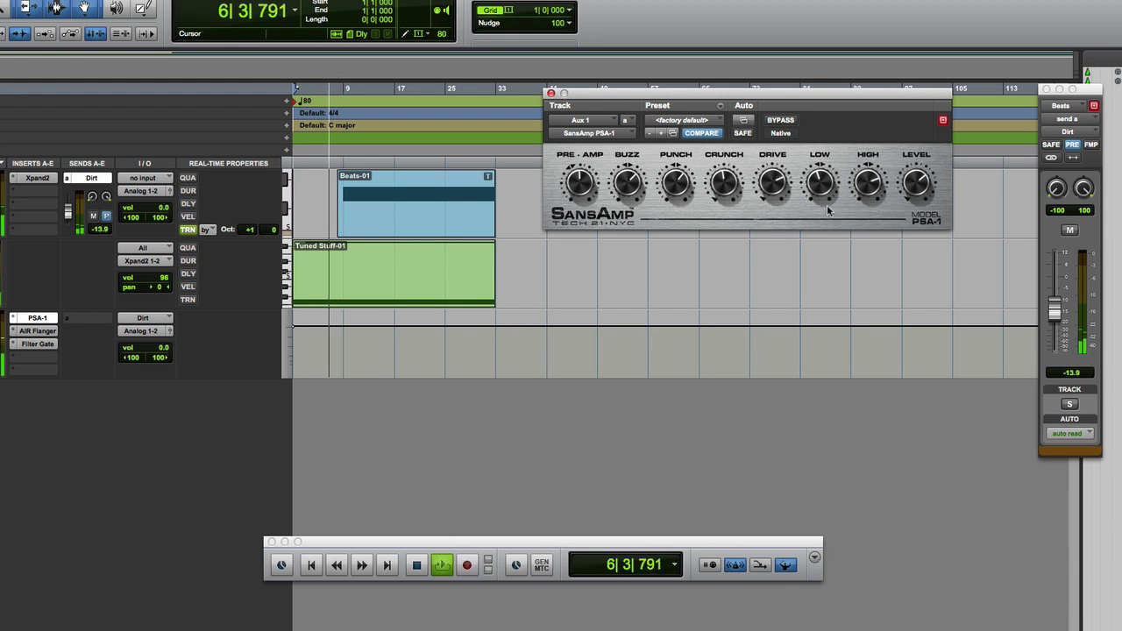
{"action": "left_click", "coordinate": [1070, 230]}
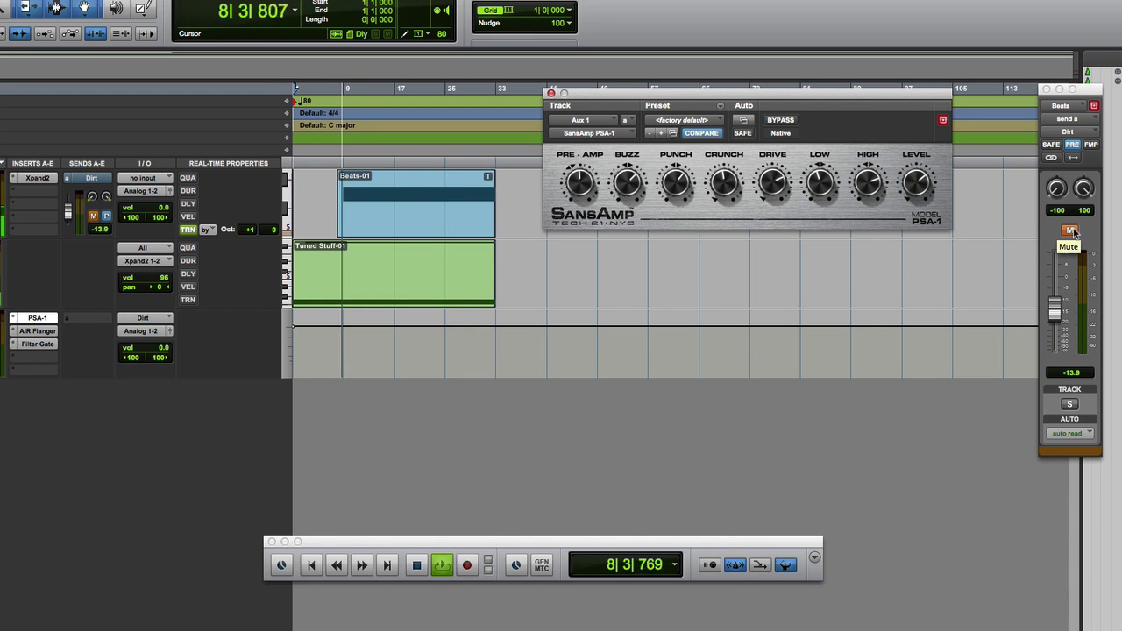
{"action": "left_click", "coordinate": [1071, 231]}
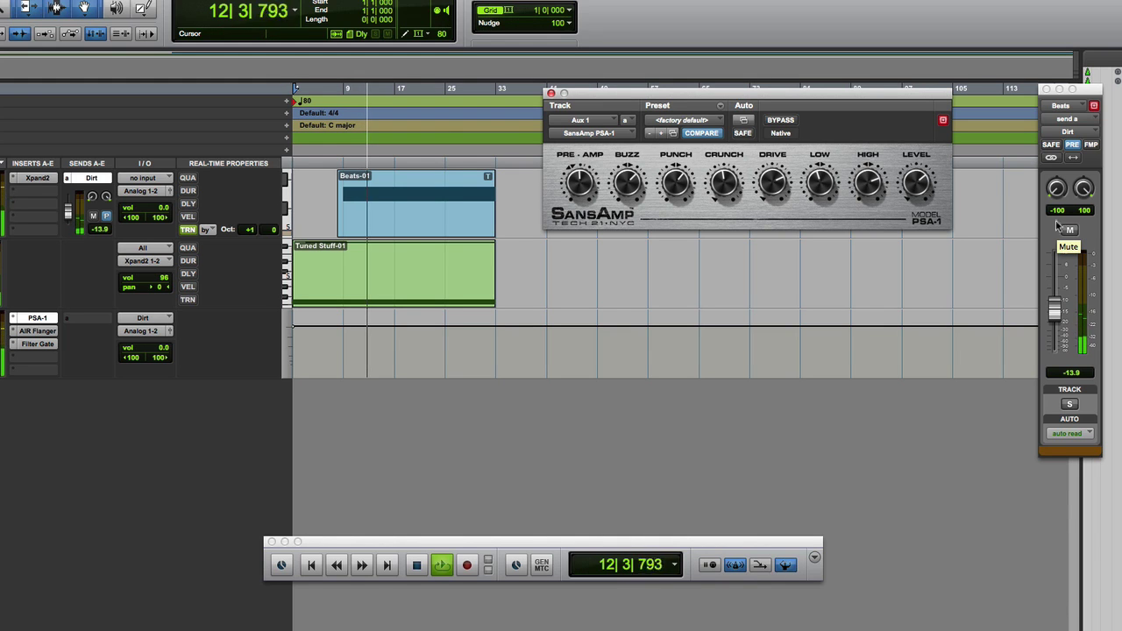
On the Beats track's Xpand2, sweep the Cutoff smart knob down, then up to +86% during playback.
{"action": "left_click", "coordinate": [37, 178]}
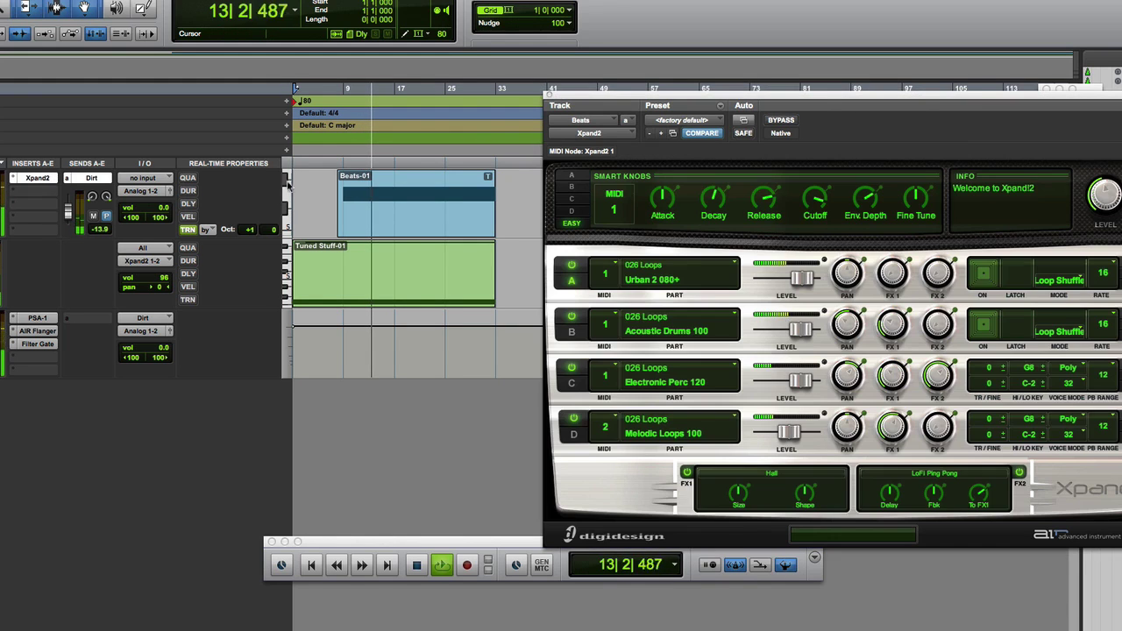
{"action": "left_click_drag", "start_coordinate": [824, 200], "coordinate": [821, 263]}
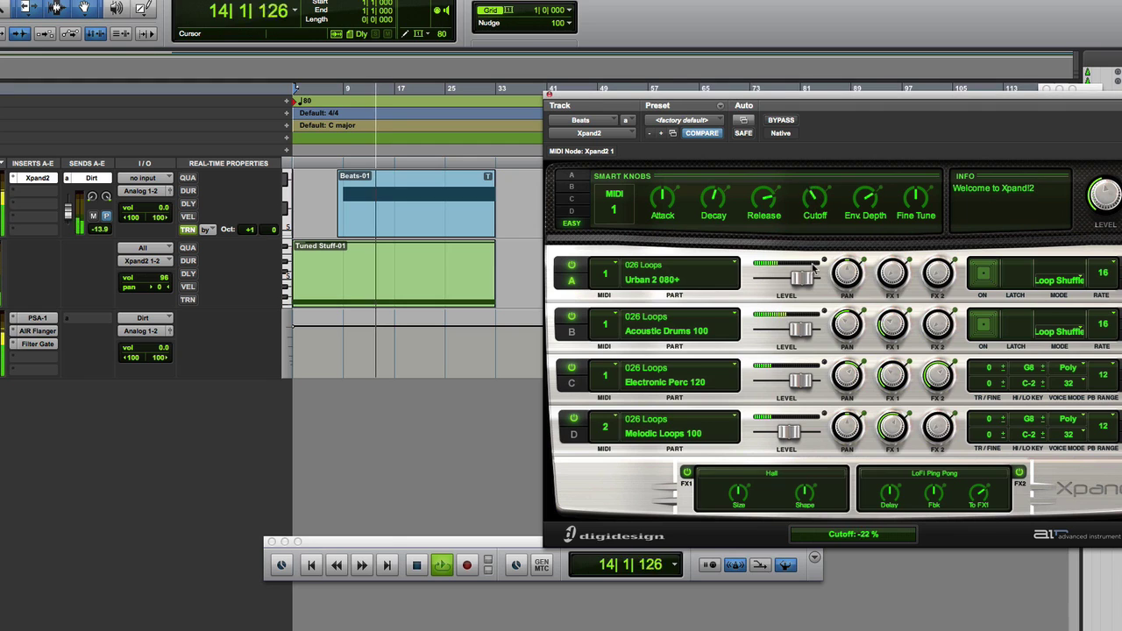
{"action": "left_click_drag", "start_coordinate": [820, 304], "coordinate": [822, 191]}
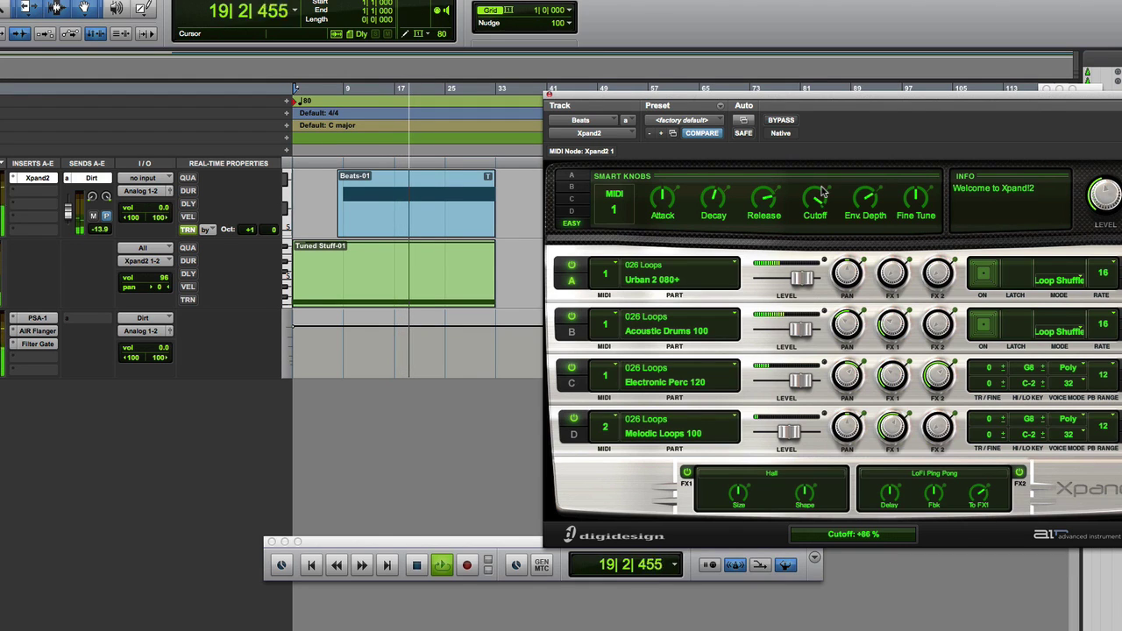
Stop playback so the session returns to its start.
{"action": "key", "text": "space"}
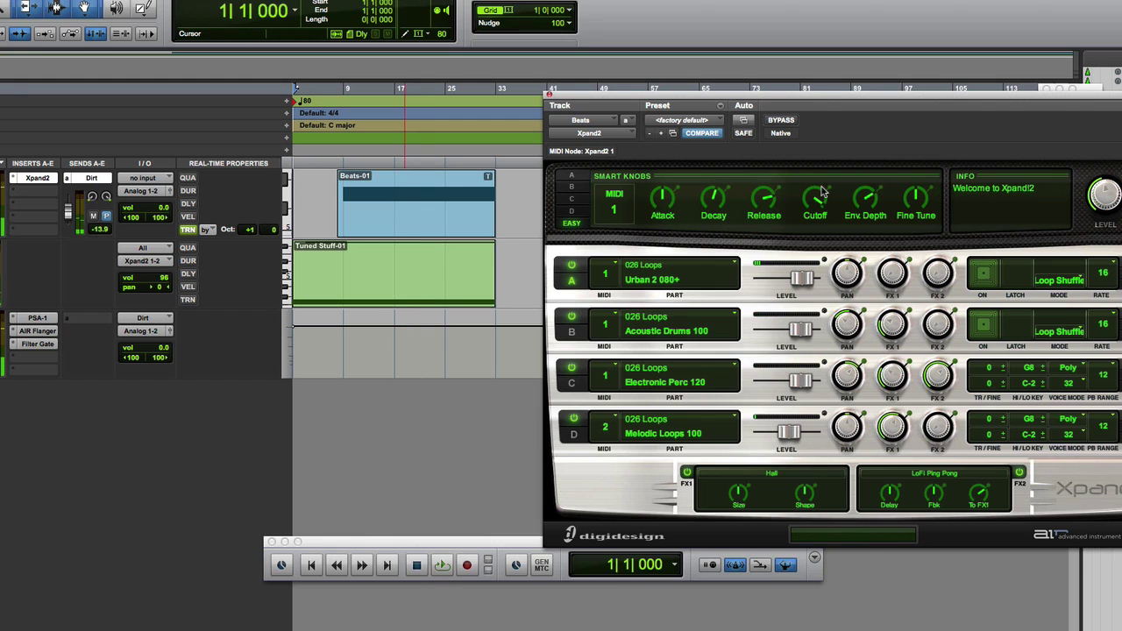